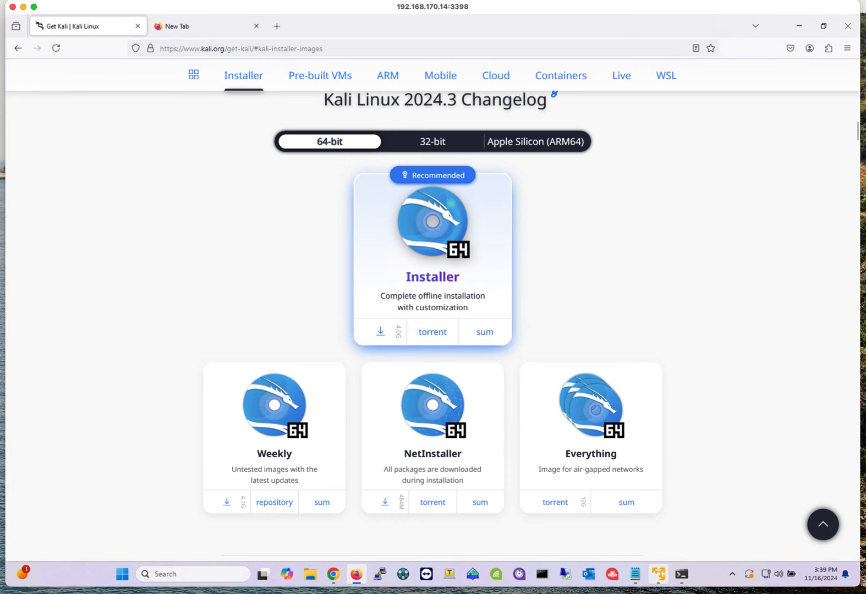
{"action": "left_click", "coordinate": [658, 575]}
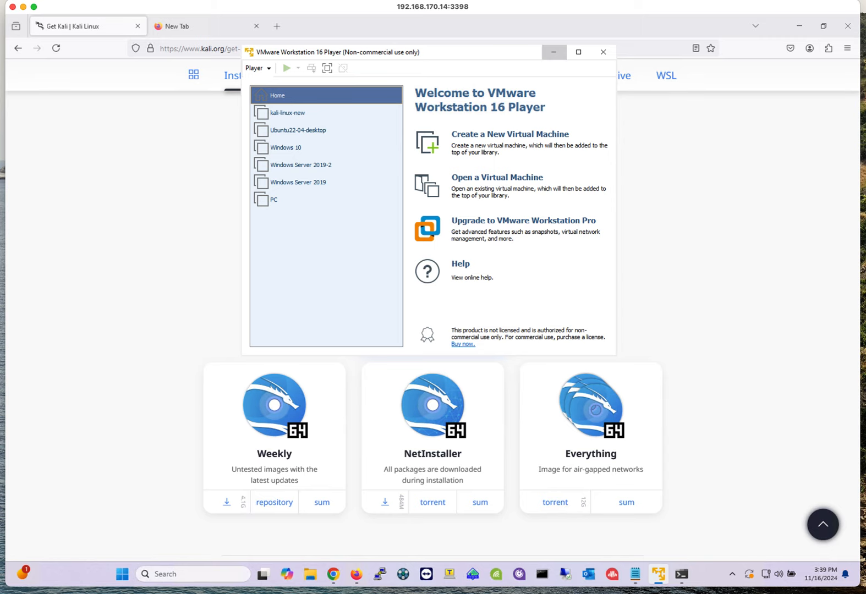
{"action": "left_click", "coordinate": [554, 52]}
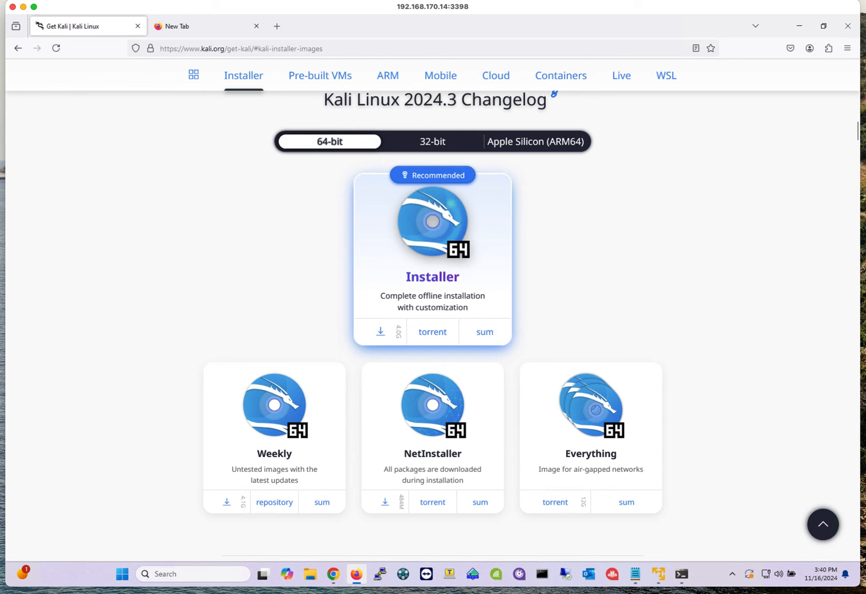
- Download the recommended 64-bit Kali Linux 2024.3 Installer image from the Installer Images section of the download page
{"action": "left_click", "coordinate": [18, 47]}
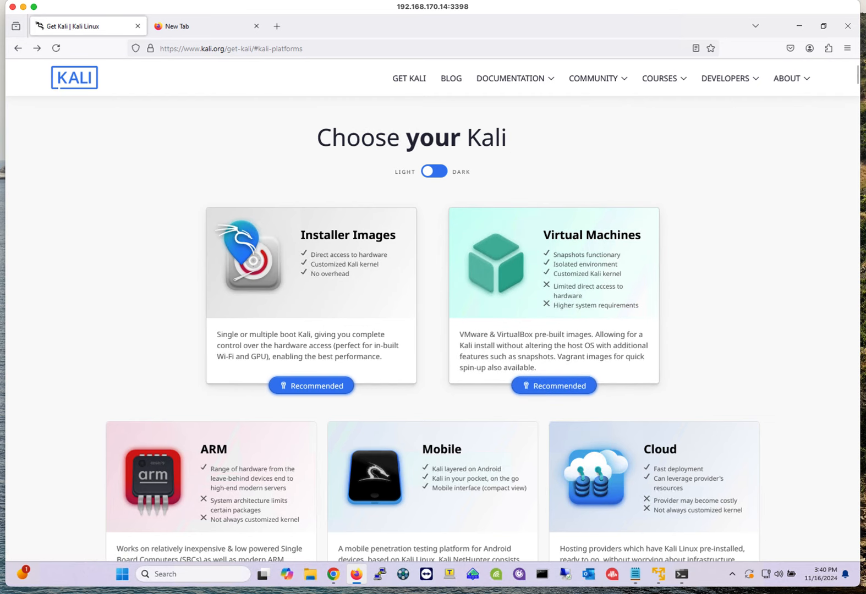
{"action": "left_click", "coordinate": [324, 294]}
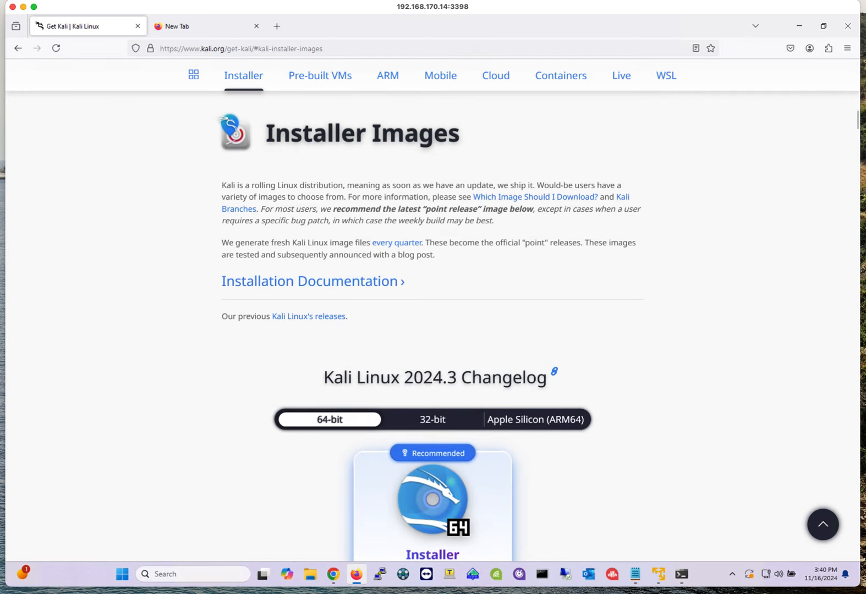
{"action": "scroll", "coordinate": [432, 331], "scroll_direction": "down", "scroll_amount": 4}
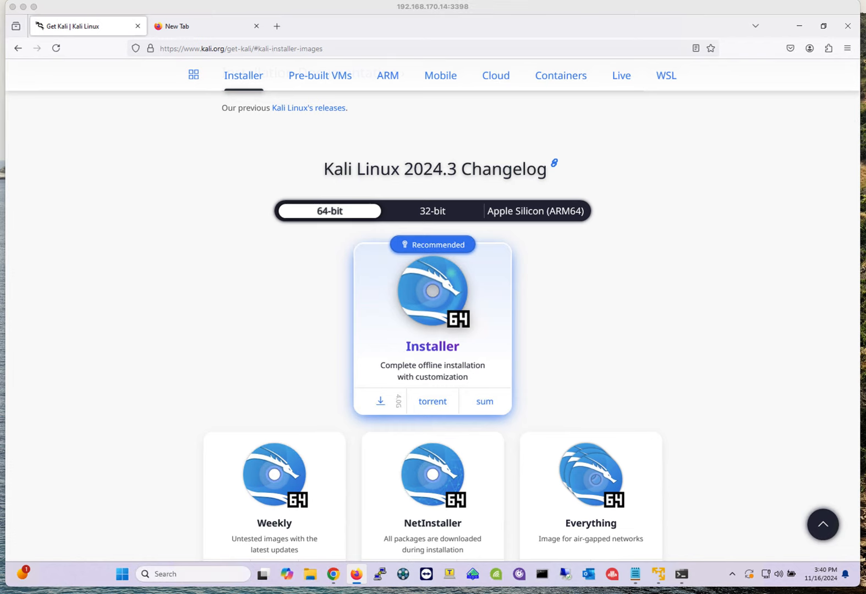
{"action": "mouse_move", "coordinate": [681, 574]}
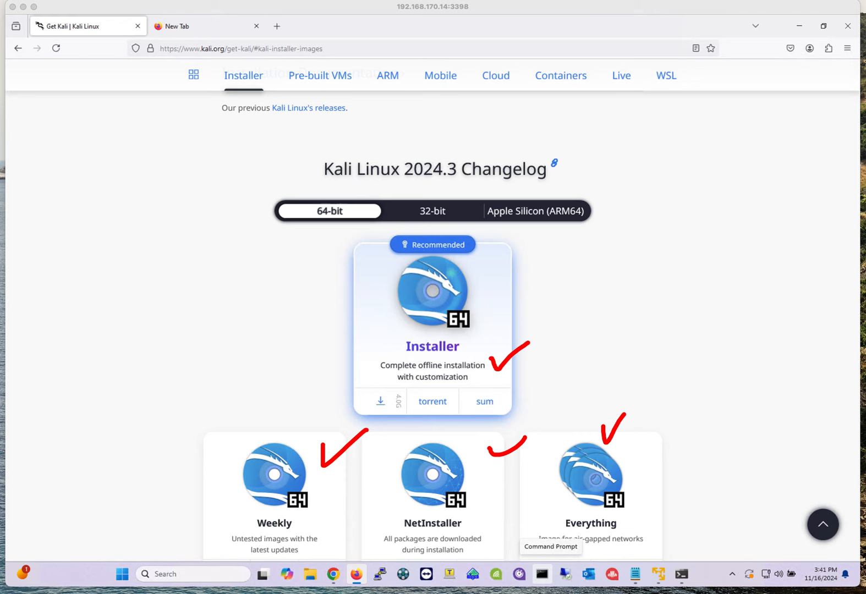
{"action": "scroll", "coordinate": [433, 330], "scroll_direction": "up", "scroll_amount": 2}
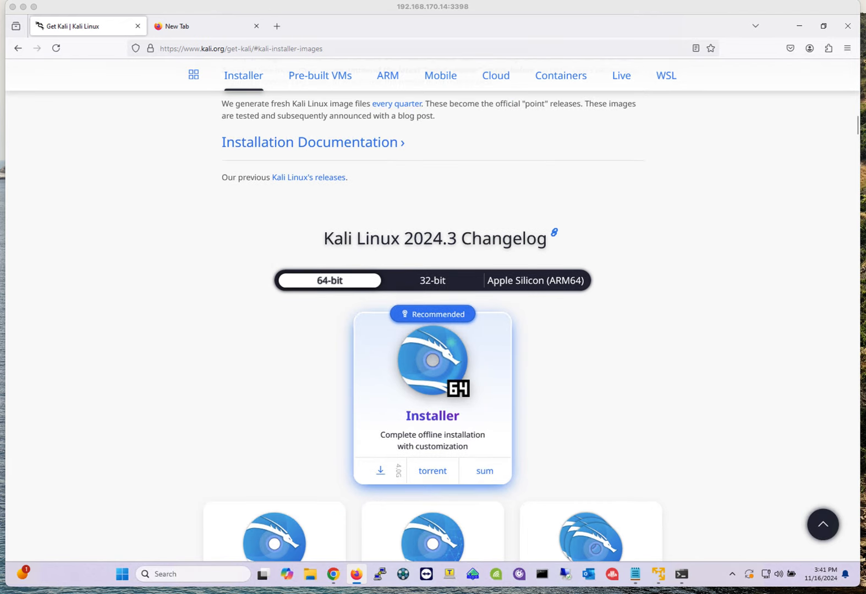
{"action": "scroll", "coordinate": [433, 330], "scroll_direction": "down", "scroll_amount": 2}
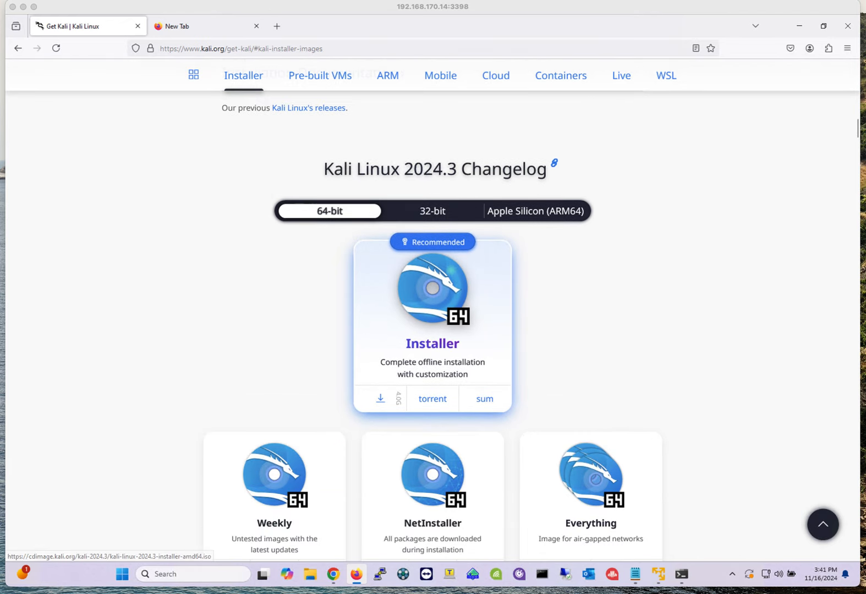
{"action": "scroll", "coordinate": [433, 330], "scroll_direction": "down", "scroll_amount": 2}
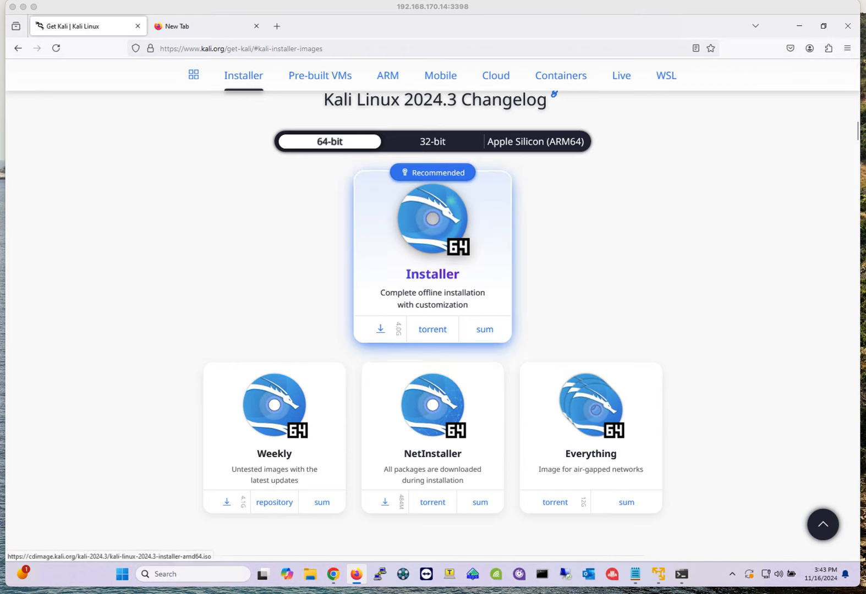
{"action": "left_click", "coordinate": [381, 330]}
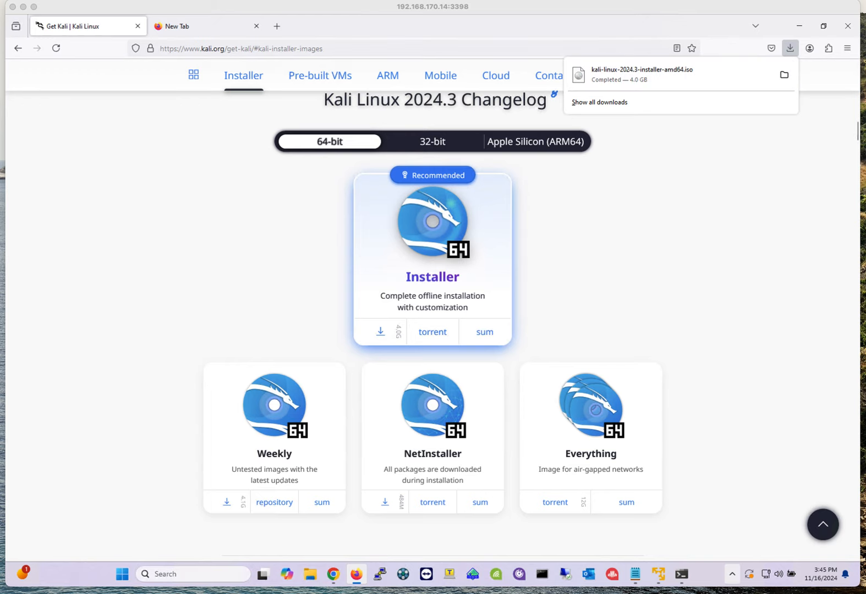
- Start a new virtual machine in VMware Player using the kali-linux-2024.3-installer-amd64 ISO as installer disc image
{"action": "left_click", "coordinate": [659, 574]}
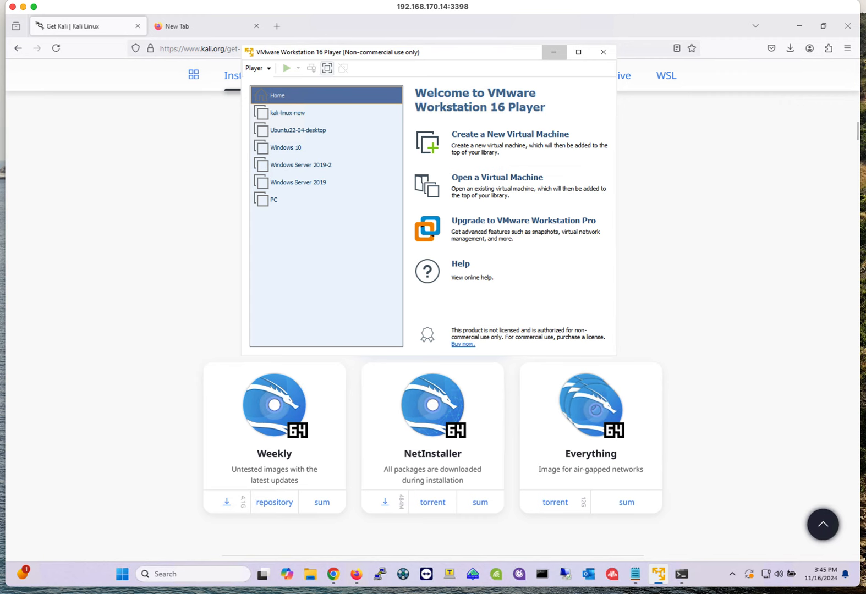
{"action": "left_click_drag", "start_coordinate": [334, 53], "coordinate": [320, 117]}
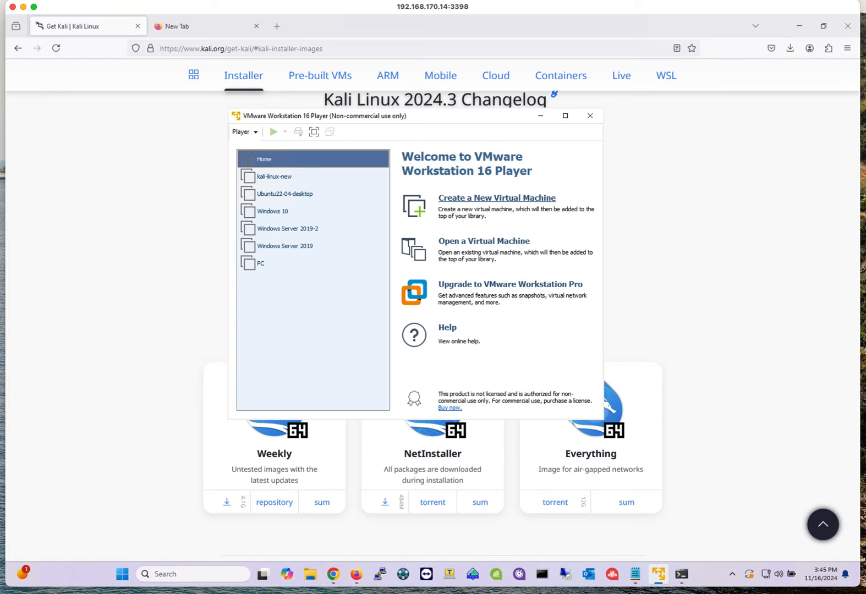
{"action": "left_click", "coordinate": [497, 198]}
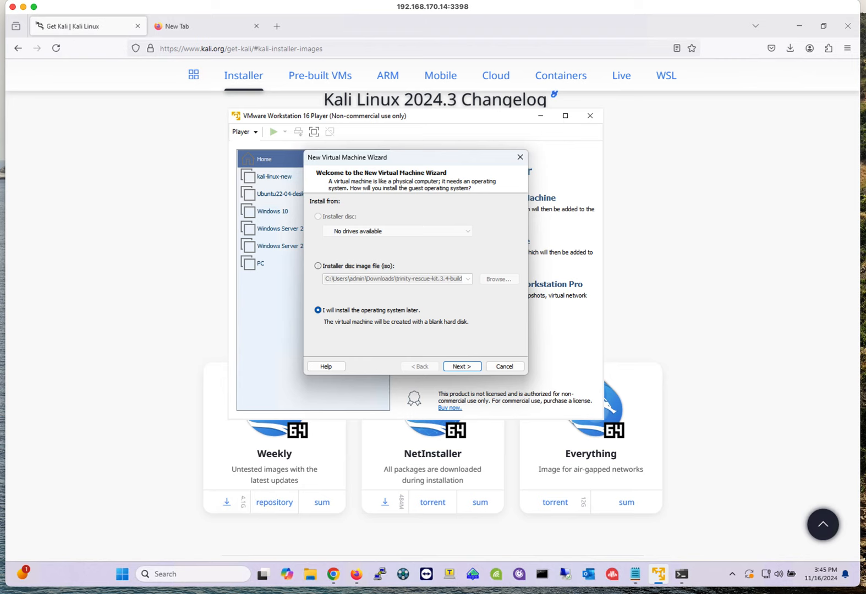
{"action": "left_click", "coordinate": [318, 266]}
{"action": "left_click", "coordinate": [499, 280]}
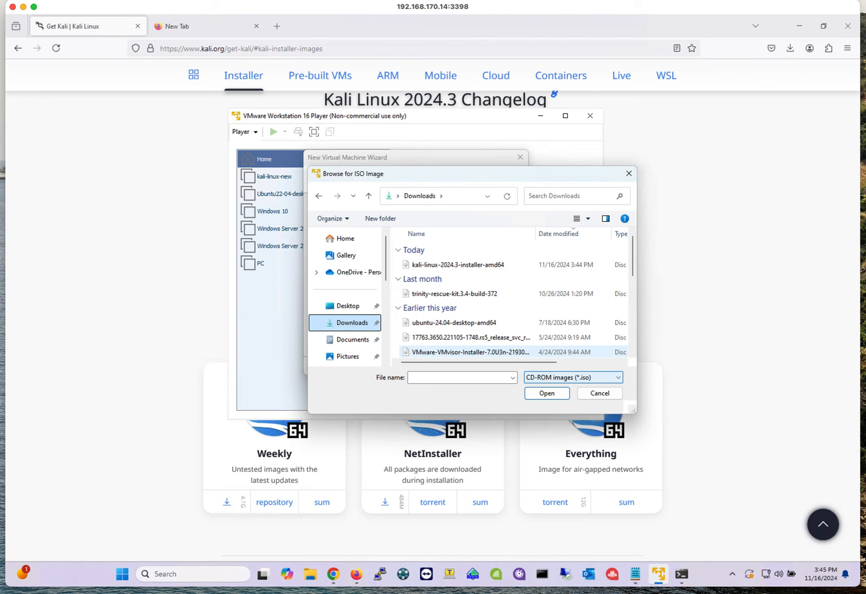
{"action": "scroll", "coordinate": [345, 298], "scroll_direction": "down", "scroll_amount": 1}
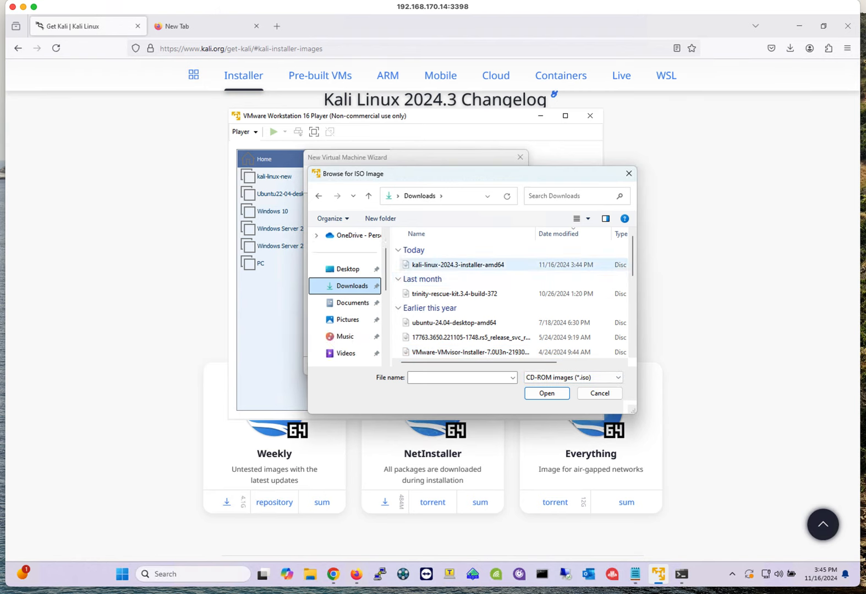
{"action": "left_click", "coordinate": [488, 265]}
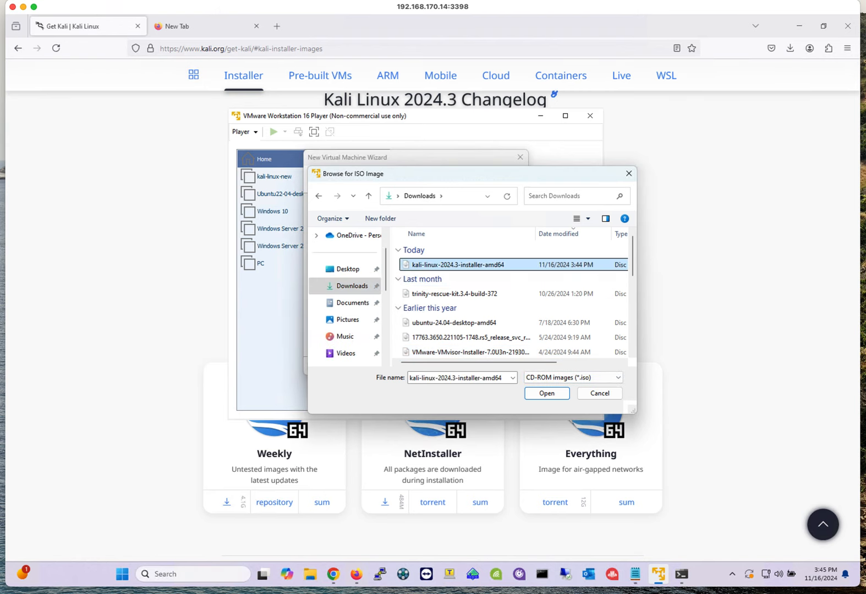
{"action": "left_click", "coordinate": [547, 393]}
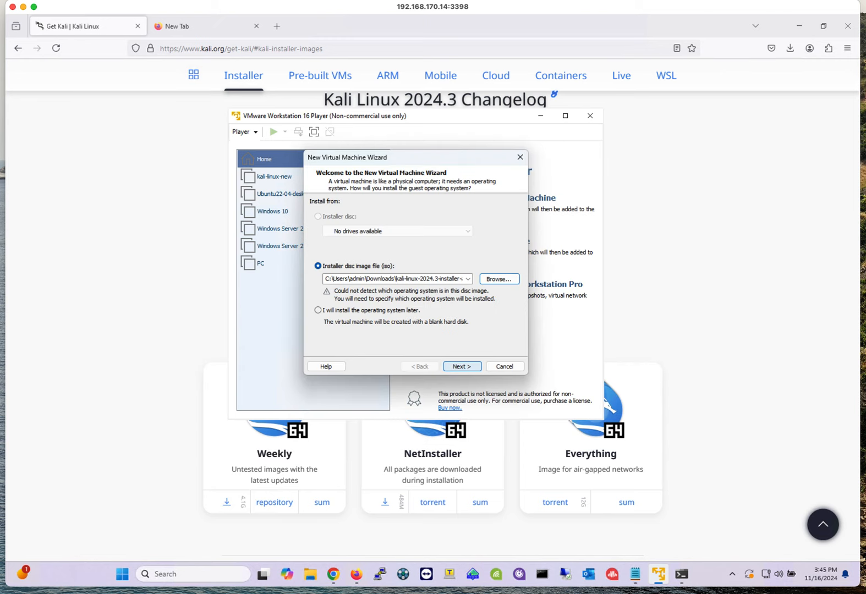
{"action": "key", "text": "Return"}
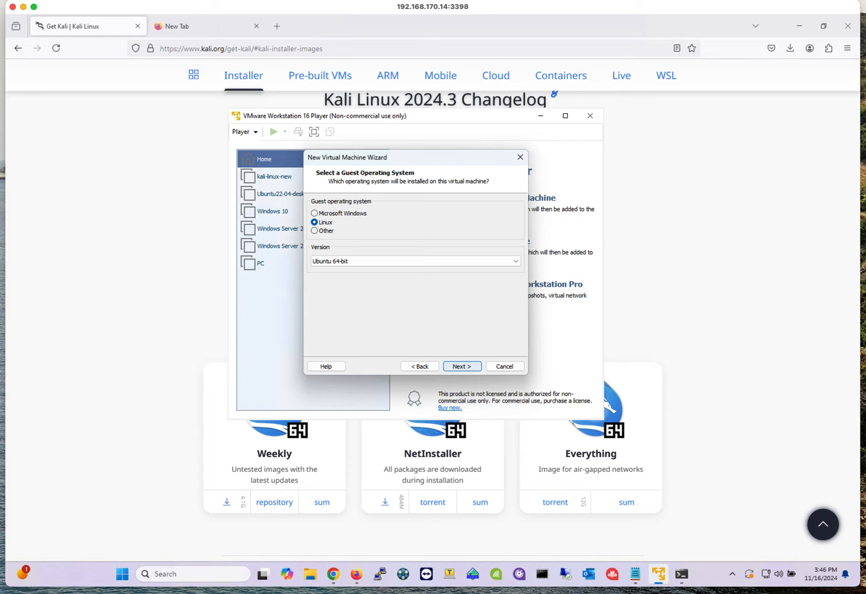
- Keep Linux Ubuntu 64-bit as guest operating system and name the virtual machine Kali-November
{"action": "left_click", "coordinate": [462, 366]}
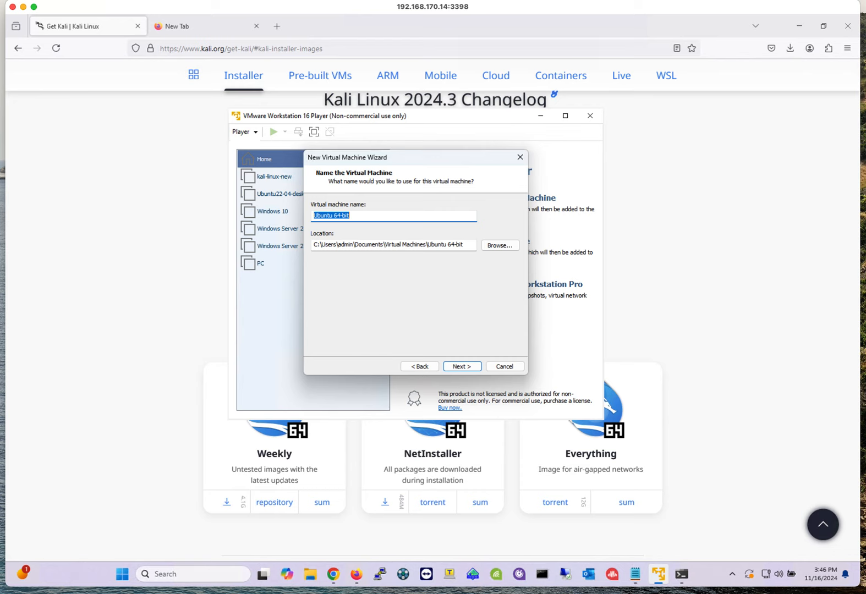
{"action": "type", "text": "K"}
{"action": "type", "text": "ali-NEW"}
{"action": "key", "text": "BackSpace"}
{"action": "key", "text": "BackSpace"}
{"action": "type", "text": "ovembre"}
{"action": "key", "text": "BackSpace"}
{"action": "key", "text": "BackSpace"}
{"action": "type", "text": "er"}
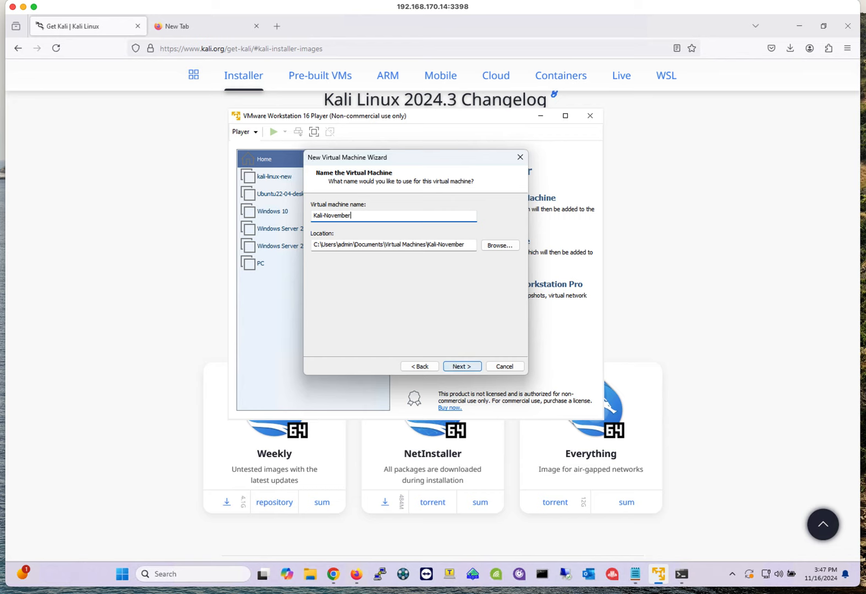
{"action": "left_click", "coordinate": [461, 366]}
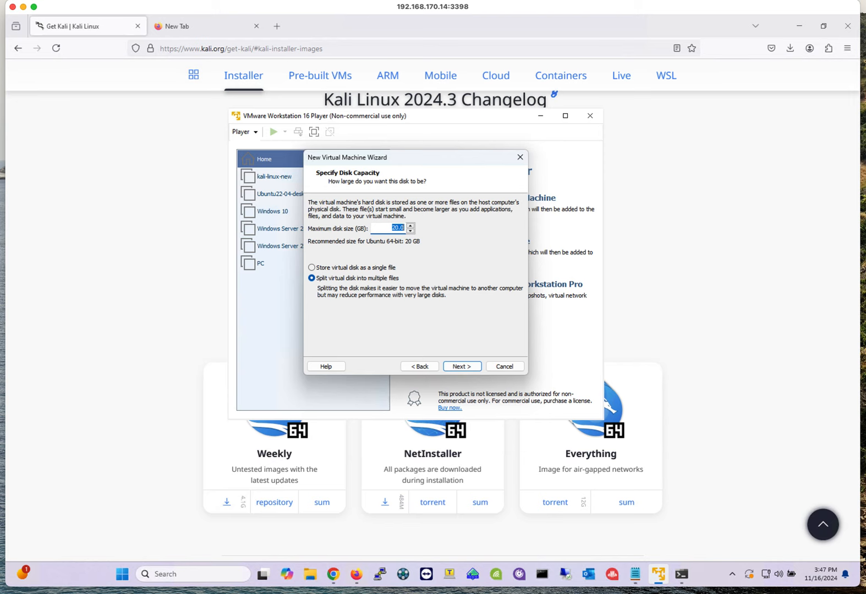
- Set the maximum disk size to 60 GB
{"action": "type", "text": "60"}
{"action": "left_click", "coordinate": [461, 366]}
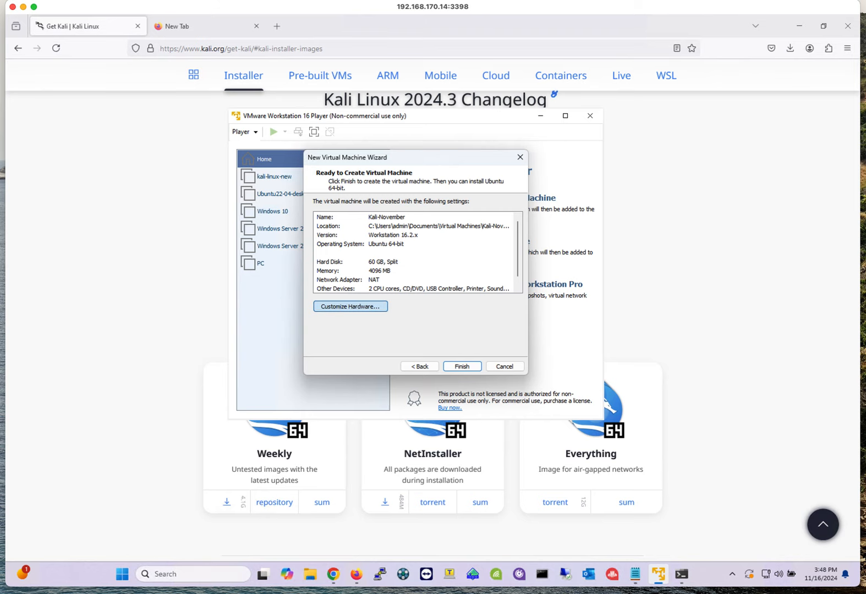
- Customize the hardware to switch the network adapter to Bridged mode
{"action": "left_click", "coordinate": [350, 306]}
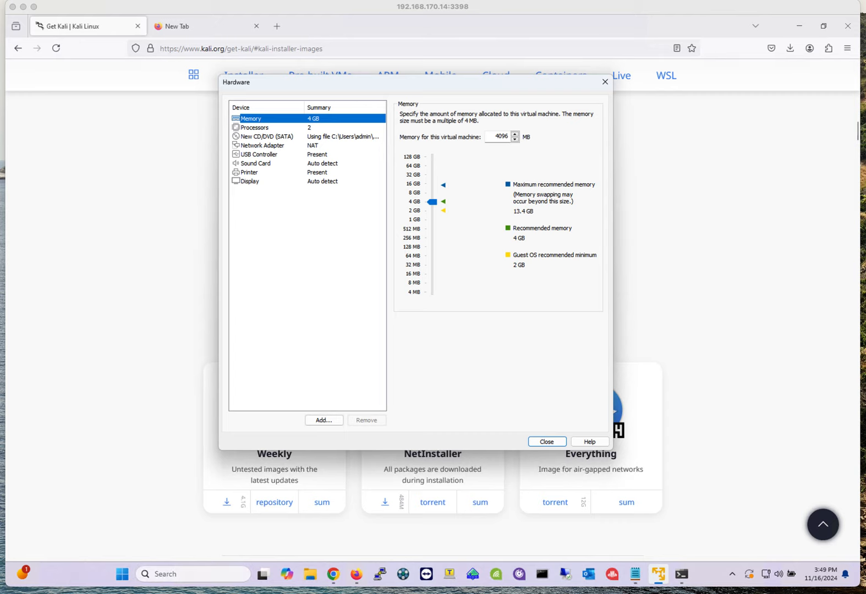
{"action": "left_click", "coordinate": [263, 145]}
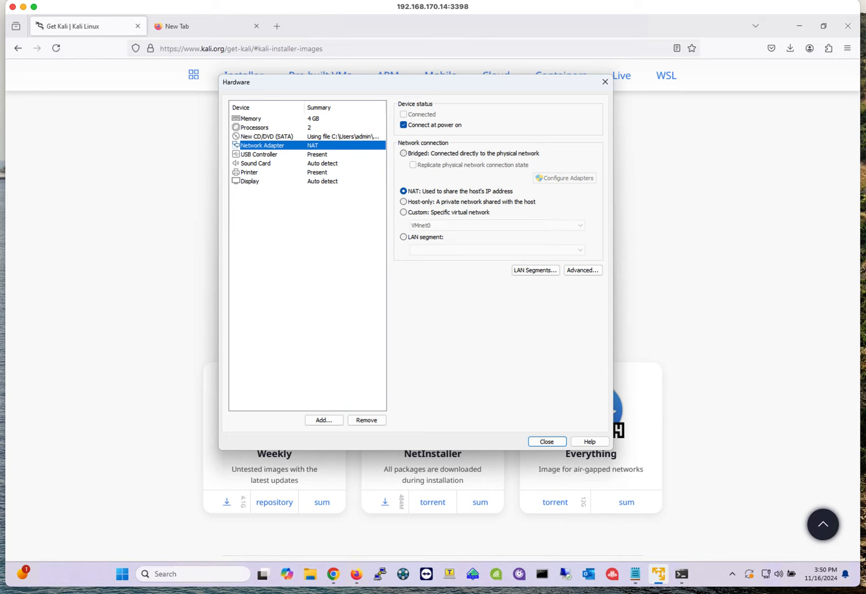
{"action": "left_click", "coordinate": [404, 154]}
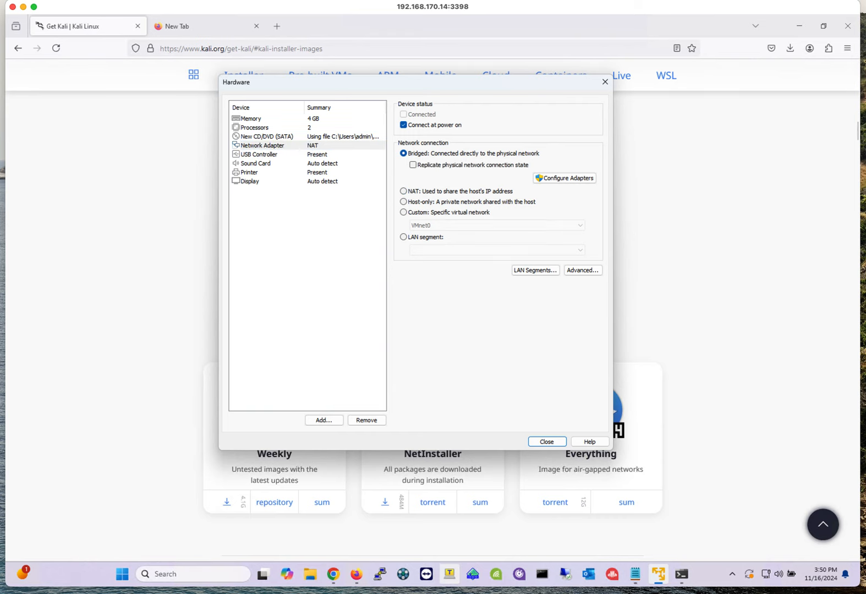
- Examine the host's Ethernet IPv4 address and subnet mask in Command Prompt
{"action": "left_click", "coordinate": [682, 574]}
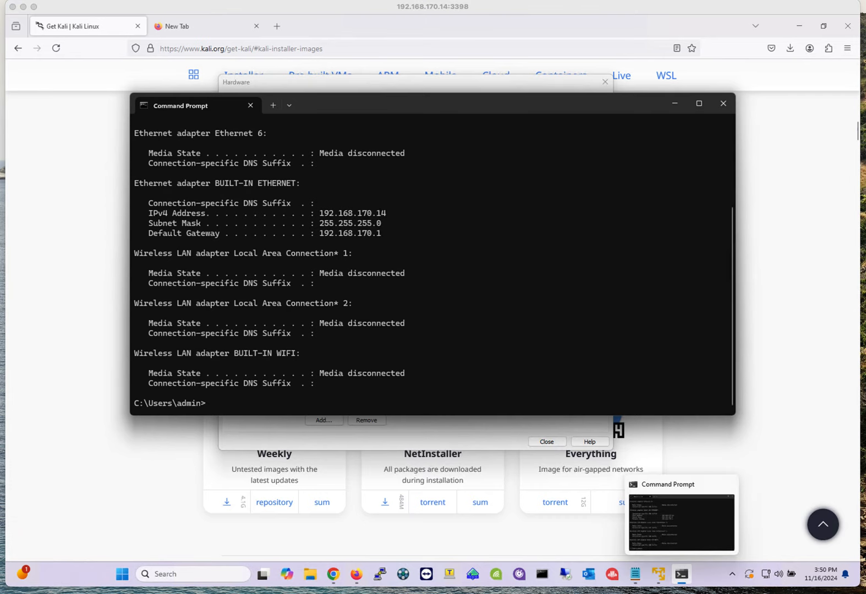
{"action": "mouse_move", "coordinate": [142, 198]}
{"action": "left_mouse_down"}
{"action": "mouse_move", "coordinate": [147, 217]}
{"action": "mouse_move", "coordinate": [356, 230]}
{"action": "mouse_move", "coordinate": [398, 188]}
{"action": "mouse_move", "coordinate": [210, 182]}
{"action": "mouse_move", "coordinate": [141, 187]}
{"action": "mouse_move", "coordinate": [142, 199]}
{"action": "left_mouse_up"}
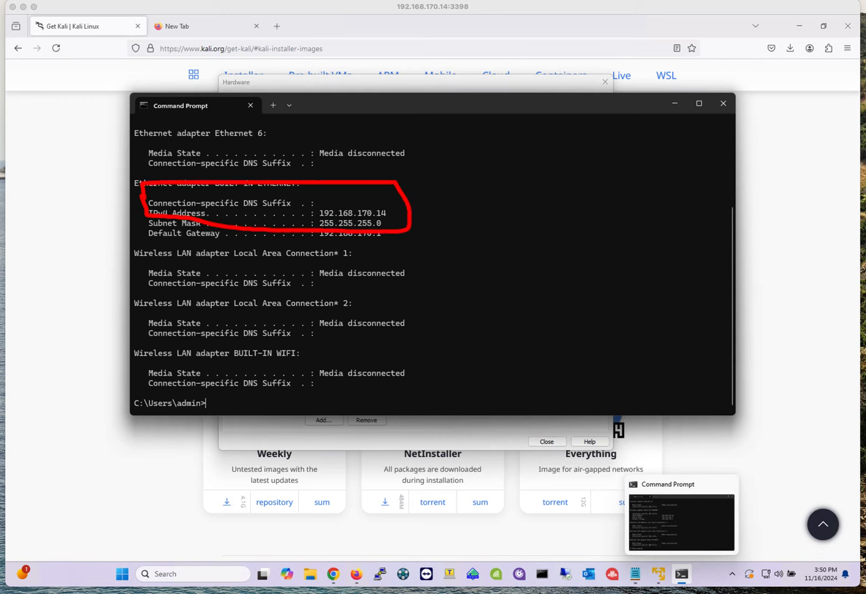
{"action": "mouse_move", "coordinate": [461, 209]}
{"action": "left_mouse_down"}
{"action": "mouse_move", "coordinate": [486, 223]}
{"action": "mouse_move", "coordinate": [456, 213]}
{"action": "mouse_move", "coordinate": [482, 254]}
{"action": "mouse_move", "coordinate": [525, 251]}
{"action": "left_mouse_up"}
{"action": "mouse_move", "coordinate": [487, 206]}
{"action": "left_mouse_down"}
{"action": "mouse_move", "coordinate": [489, 214]}
{"action": "mouse_move", "coordinate": [493, 195]}
{"action": "mouse_move", "coordinate": [511, 205]}
{"action": "mouse_move", "coordinate": [518, 193]}
{"action": "mouse_move", "coordinate": [528, 208]}
{"action": "left_mouse_up"}
{"action": "mouse_move", "coordinate": [458, 138]}
{"action": "left_mouse_down"}
{"action": "mouse_move", "coordinate": [462, 165]}
{"action": "mouse_move", "coordinate": [493, 138]}
{"action": "mouse_move", "coordinate": [460, 137]}
{"action": "mouse_move", "coordinate": [460, 209]}
{"action": "left_mouse_up"}
{"action": "left_click", "coordinate": [471, 145]}
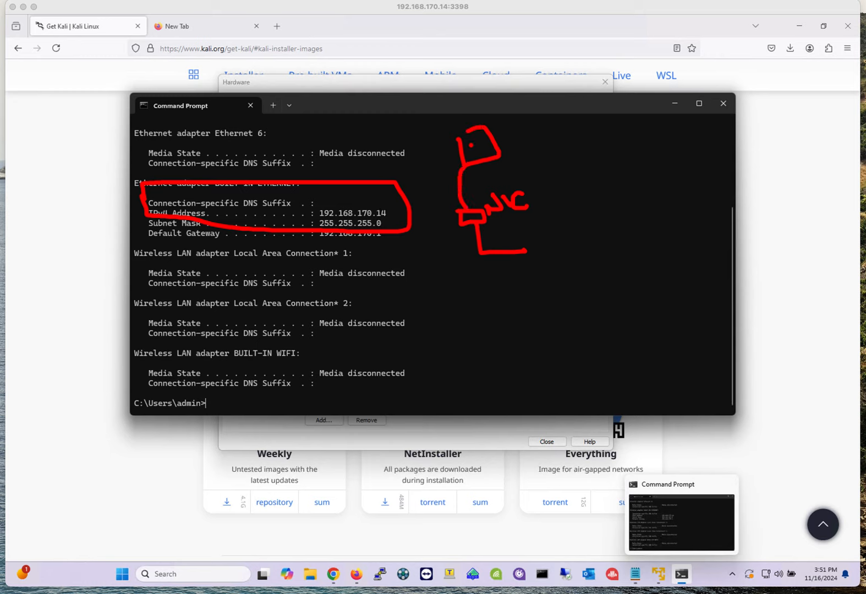
{"action": "mouse_move", "coordinate": [472, 224]}
{"action": "left_mouse_down"}
{"action": "mouse_move", "coordinate": [478, 289]}
{"action": "mouse_move", "coordinate": [517, 291]}
{"action": "left_mouse_up"}
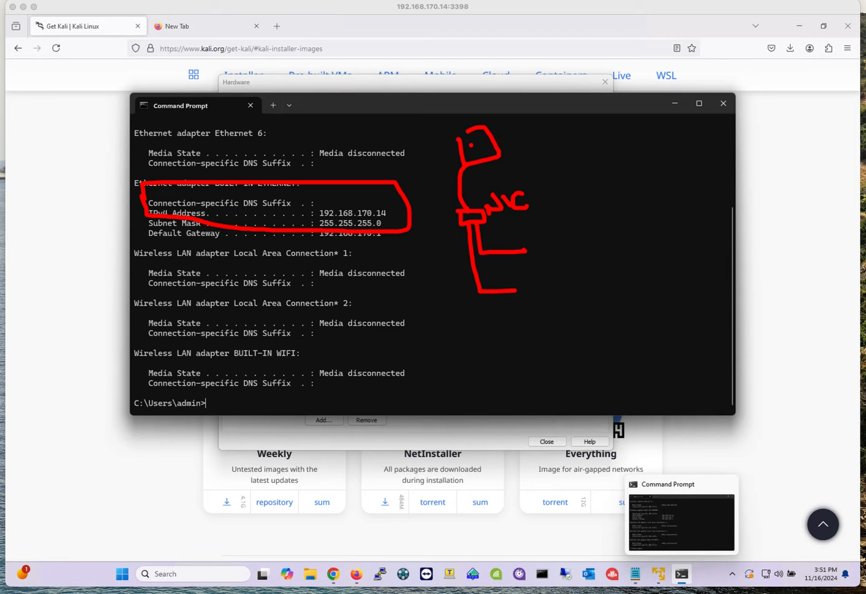
{"action": "key", "text": "Escape"}
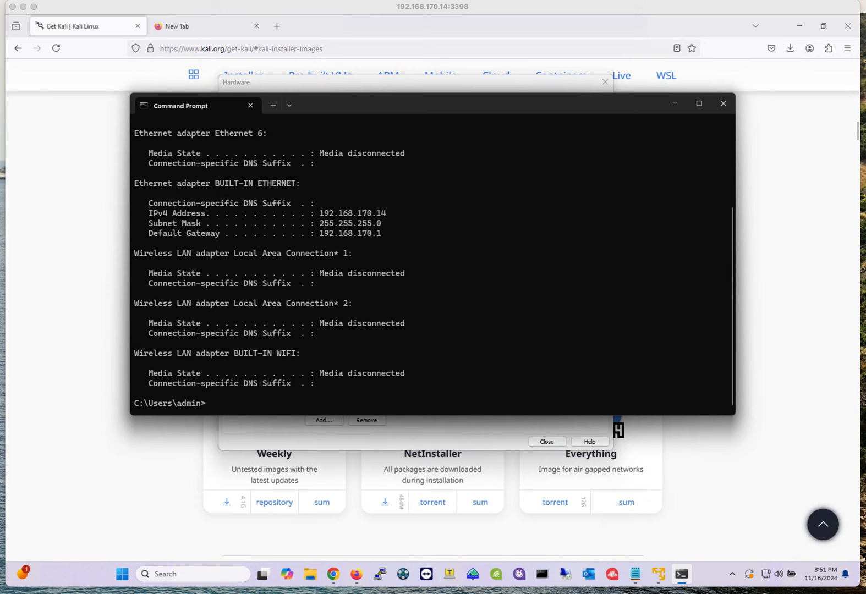
{"action": "left_click", "coordinate": [429, 439]}
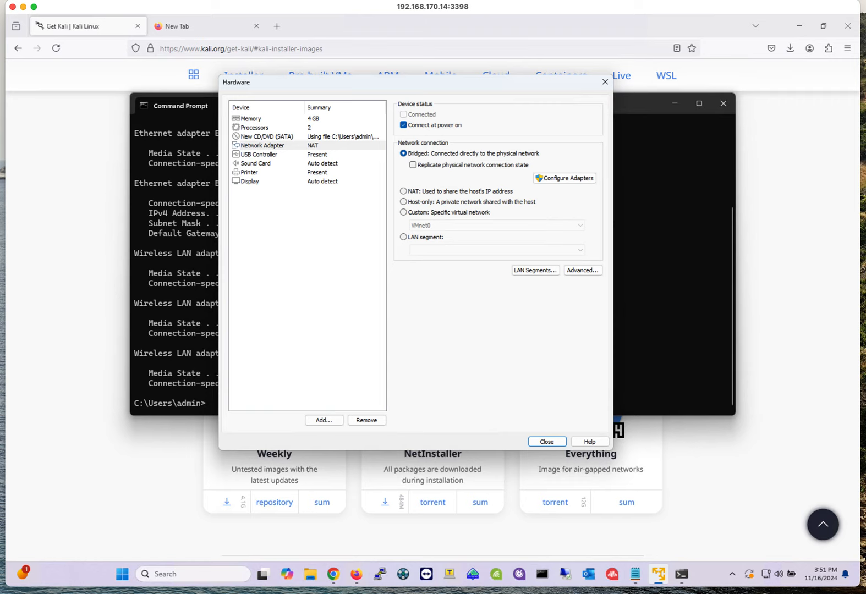
- Close the hardware settings, finish creating the Kali-November virtual machine and power it on
{"action": "left_click", "coordinate": [254, 128]}
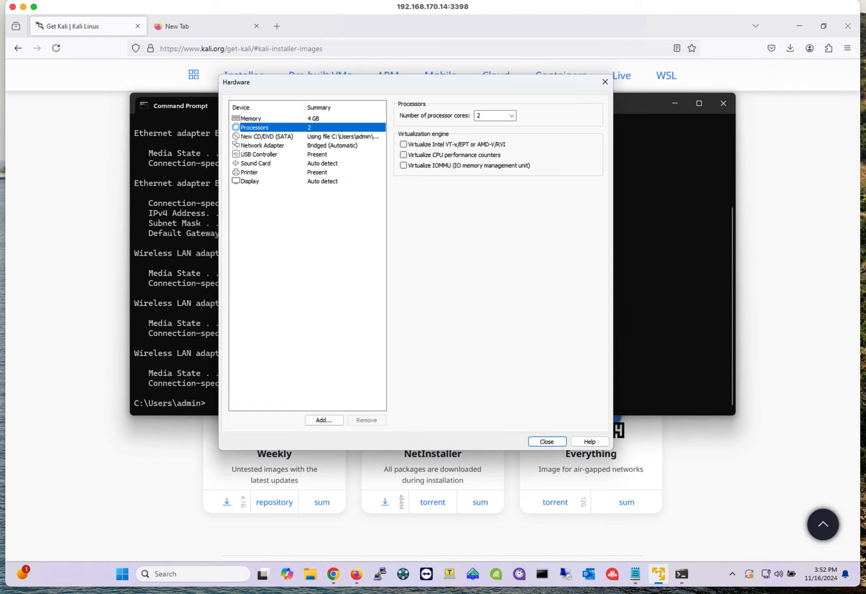
{"action": "left_click", "coordinate": [547, 442]}
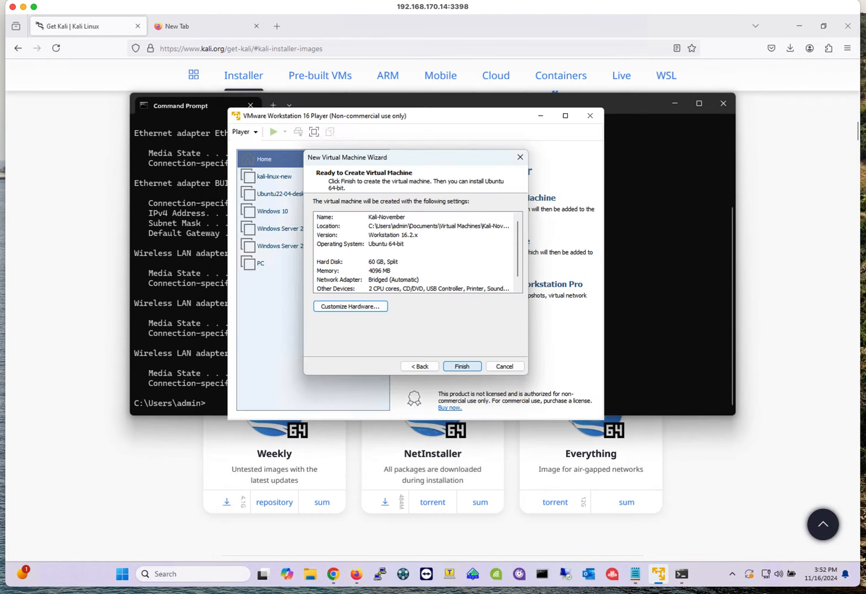
{"action": "left_click", "coordinate": [462, 366]}
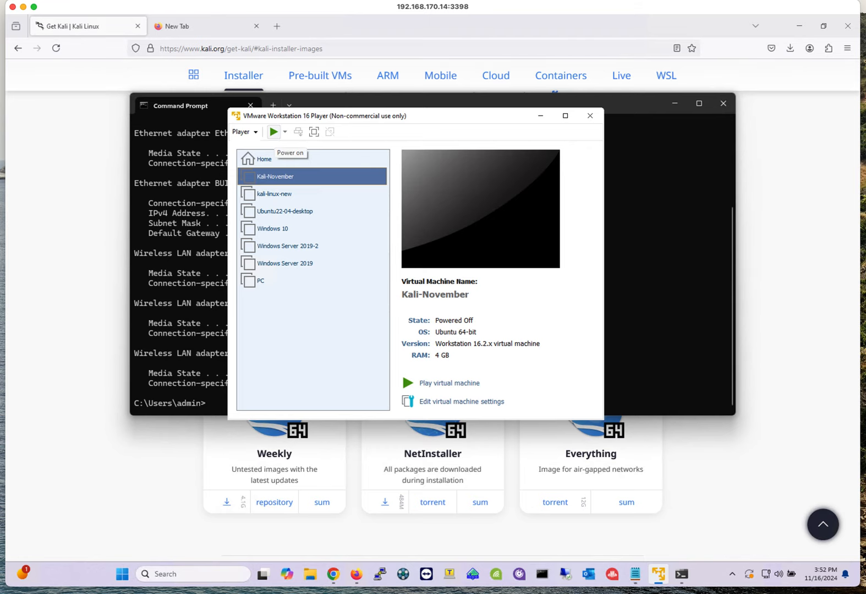
{"action": "left_click", "coordinate": [274, 131]}
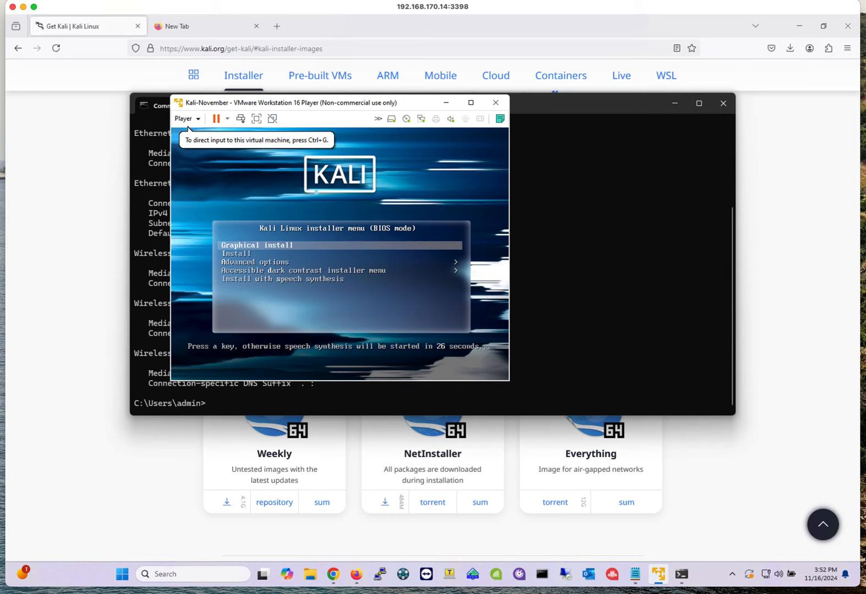
- Start the Graphical install from the Kali Linux installer boot menu
{"action": "key", "text": "ctrl+g"}
{"action": "key", "text": "Down"}
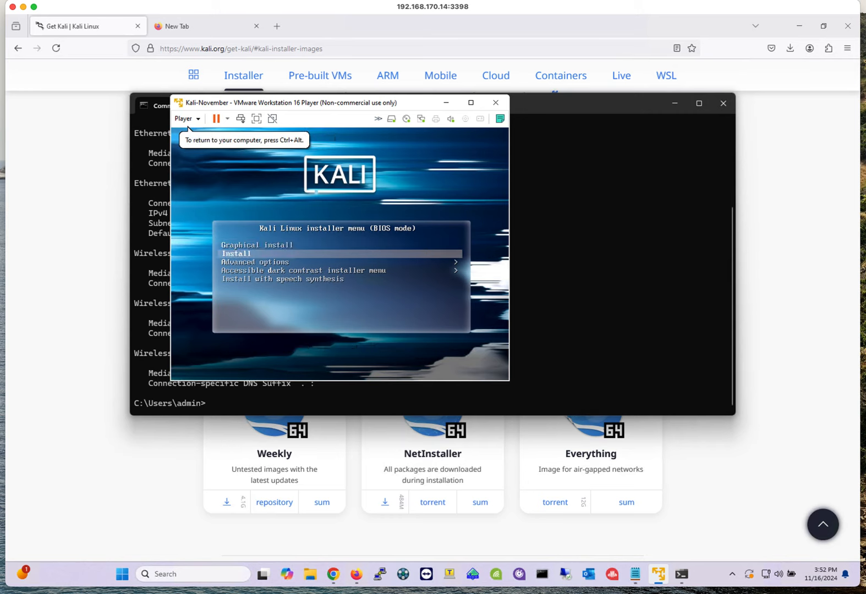
{"action": "key", "text": "Up"}
{"action": "key", "text": "Down"}
{"action": "key", "text": "Down"}
{"action": "key", "text": "Down"}
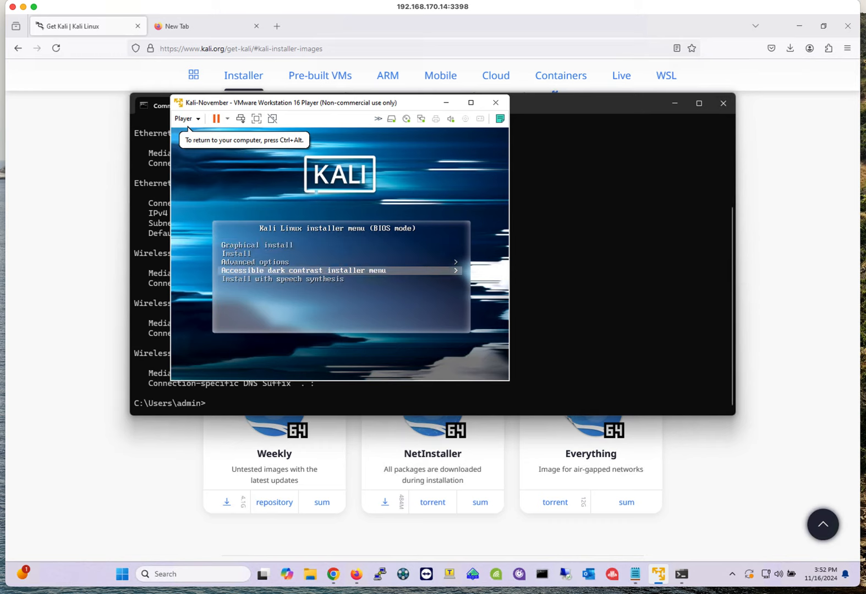
{"action": "key", "text": "Down"}
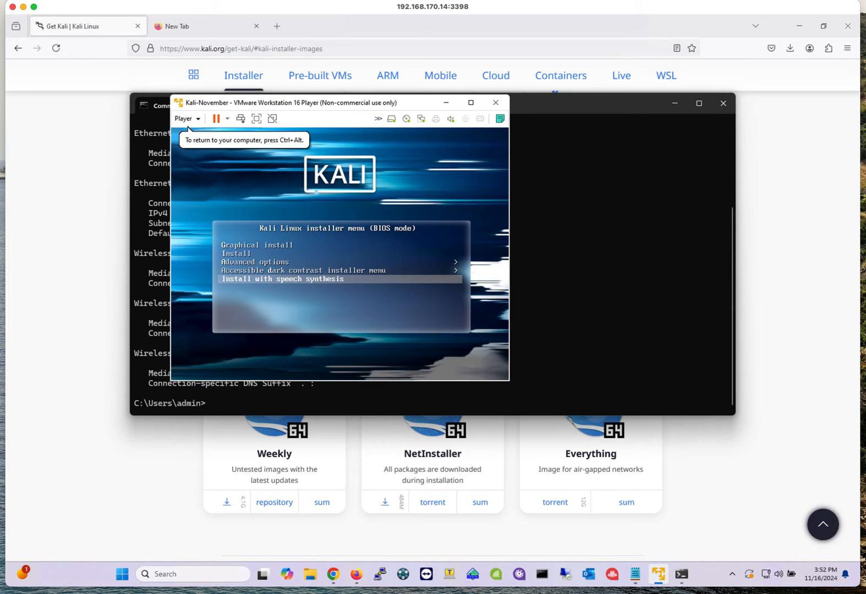
{"action": "key", "text": "Up"}
{"action": "key", "text": "Up"}
{"action": "key", "text": "Up"}
{"action": "key", "text": "Up"}
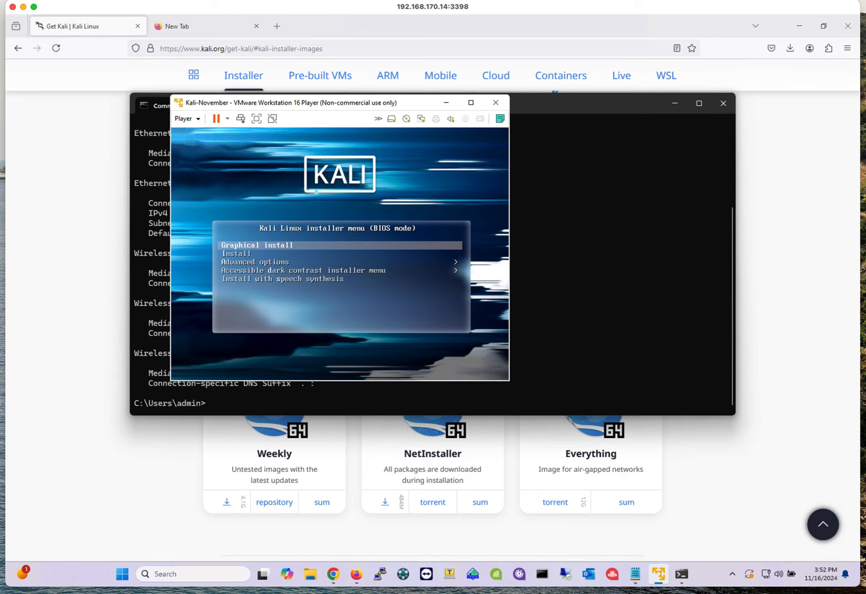
{"action": "key", "text": "Return"}
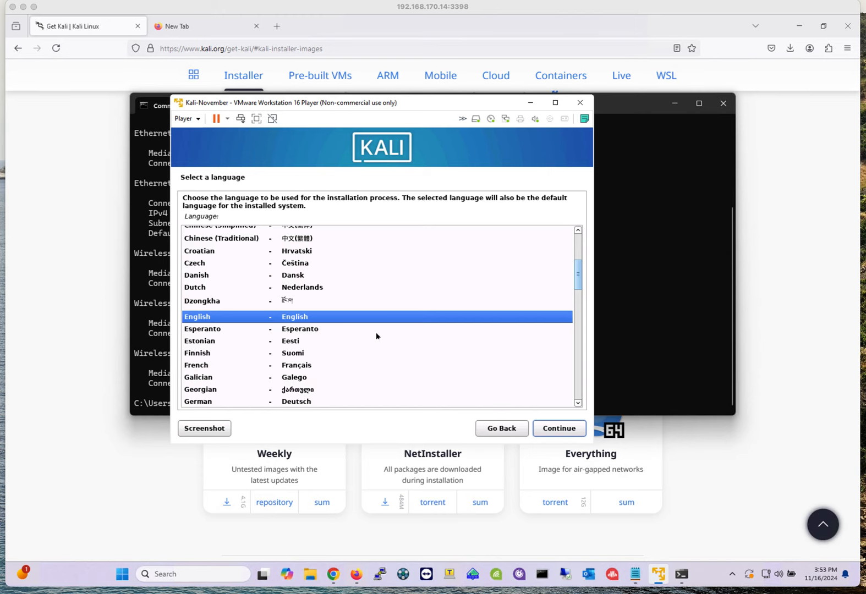
- Accept English as language, United States as location and American English as keymap
{"action": "left_click", "coordinate": [559, 428]}
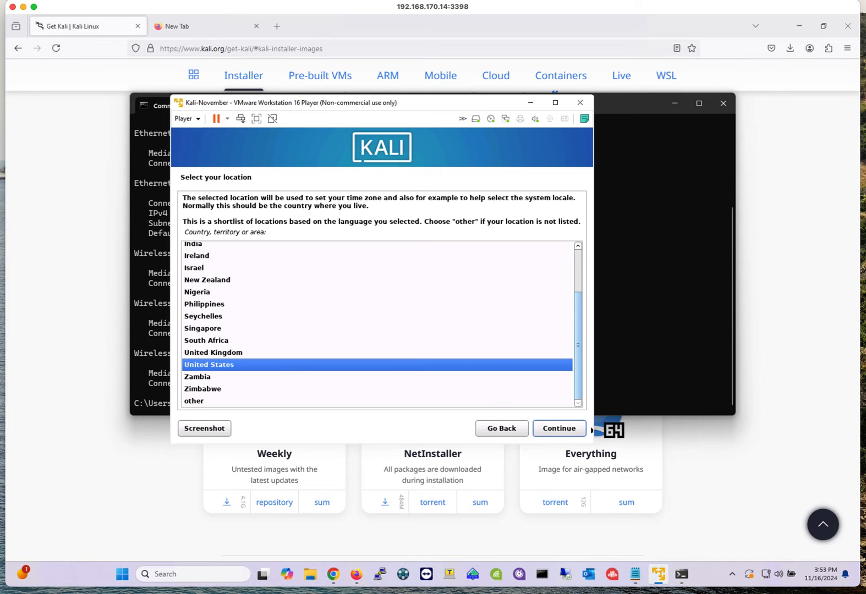
{"action": "left_click", "coordinate": [575, 430]}
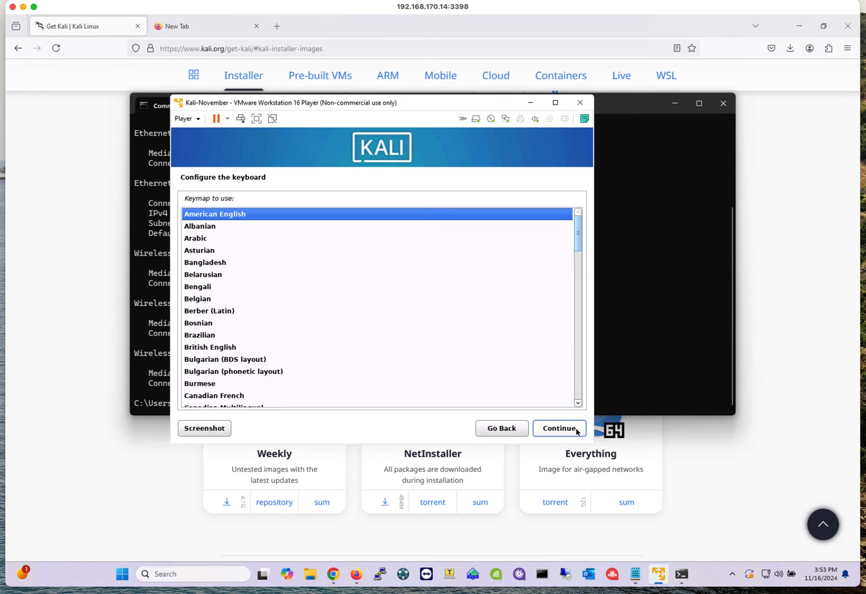
{"action": "left_click", "coordinate": [577, 432]}
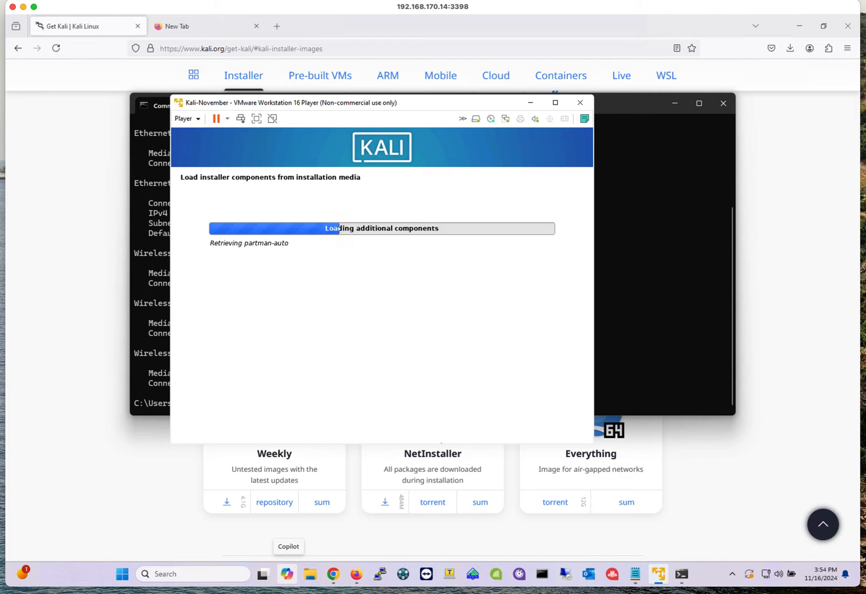
- Set the system hostname to kali2024
{"action": "mouse_move", "coordinate": [681, 574]}
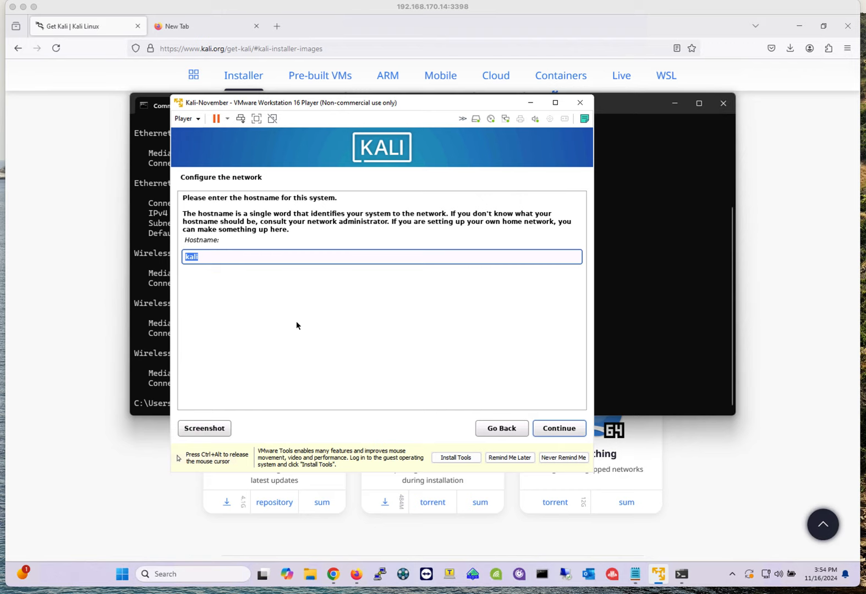
{"action": "left_click", "coordinate": [219, 255]}
{"action": "type", "text": "202"}
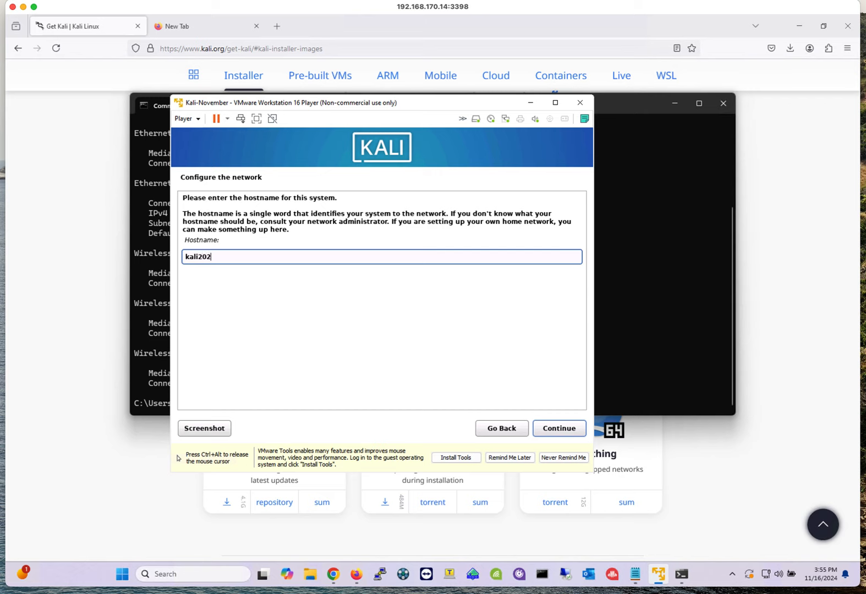
{"action": "type", "text": "4"}
{"action": "key", "text": "ctrl+alt"}
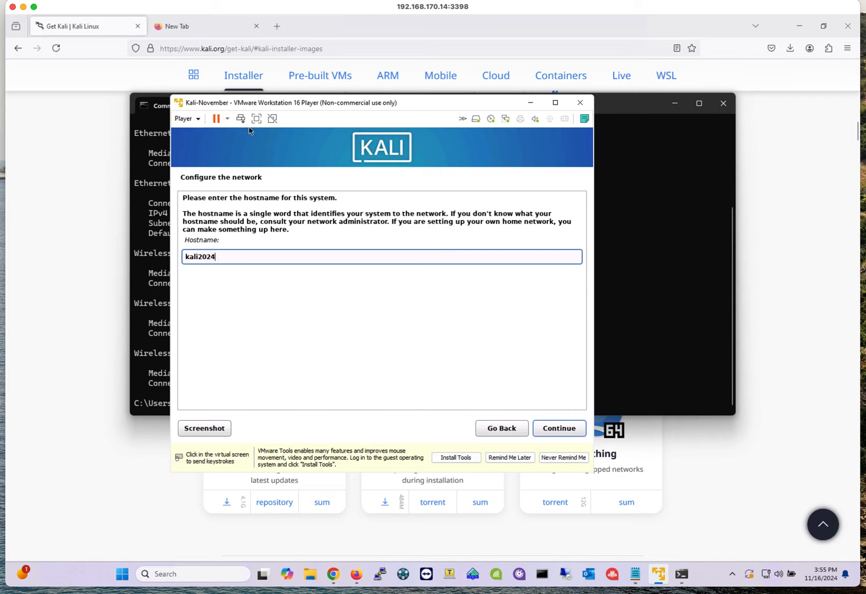
{"action": "left_click", "coordinate": [250, 133]}
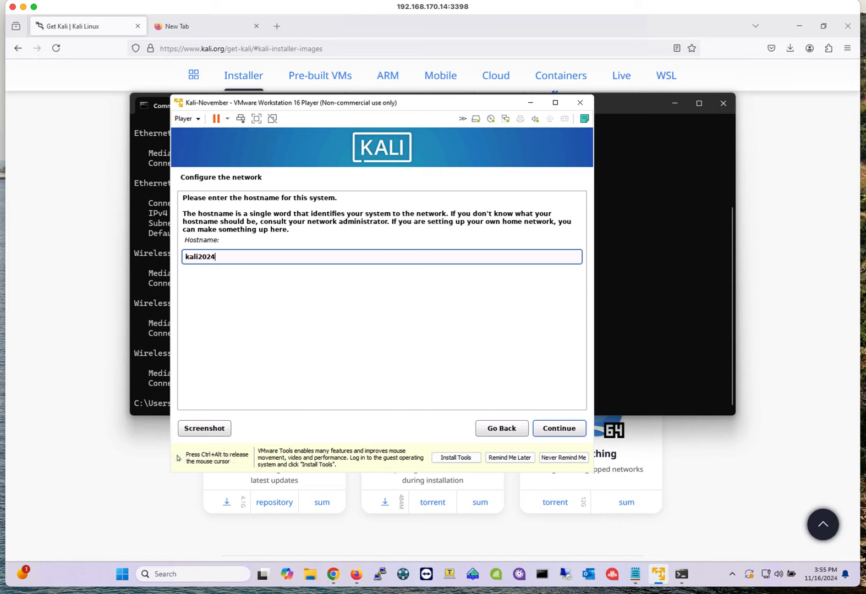
{"action": "left_click", "coordinate": [561, 430]}
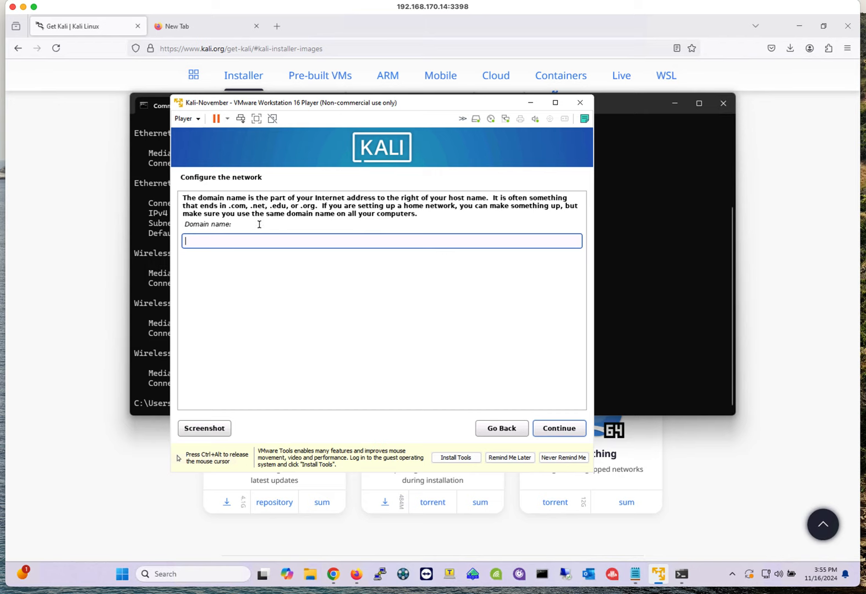
- Leave the domain name empty and enter the full name for the new user account
{"action": "left_click", "coordinate": [561, 430]}
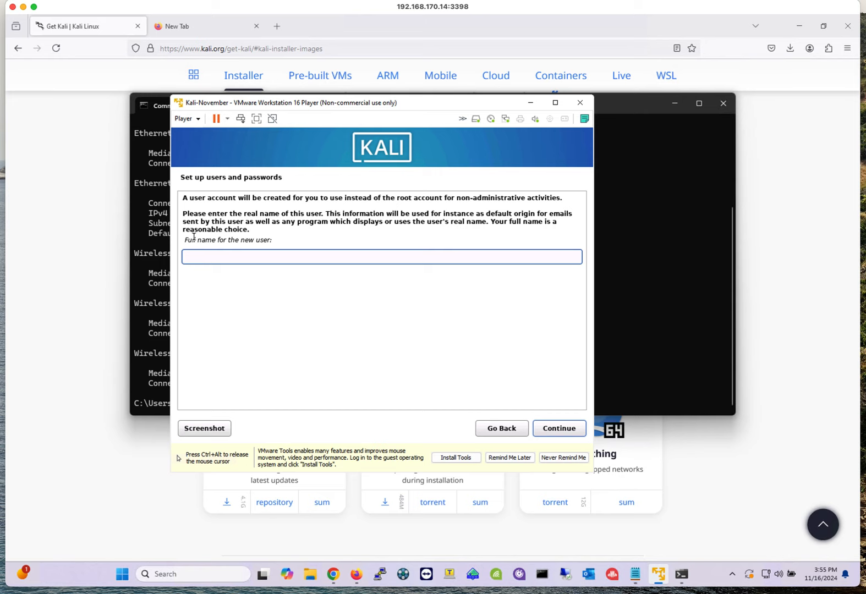
{"action": "type", "text": "jorge"}
{"action": "key", "text": "ctrl+alt"}
{"action": "left_click", "coordinate": [549, 433]}
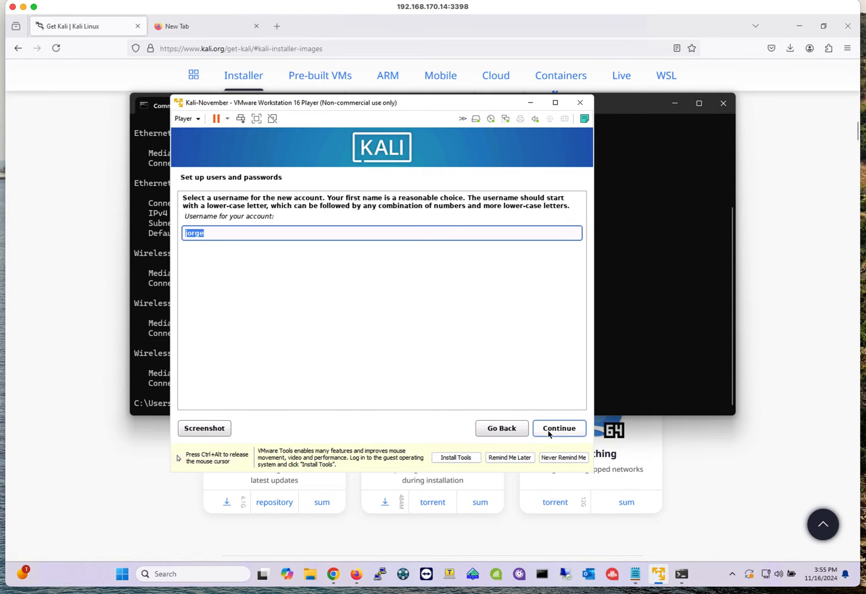
- Accept the suggested username for the new account
{"action": "key", "text": "ctrl+alt"}
{"action": "left_click", "coordinate": [369, 272]}
{"action": "key", "text": "ctrl+alt"}
{"action": "left_click", "coordinate": [561, 430]}
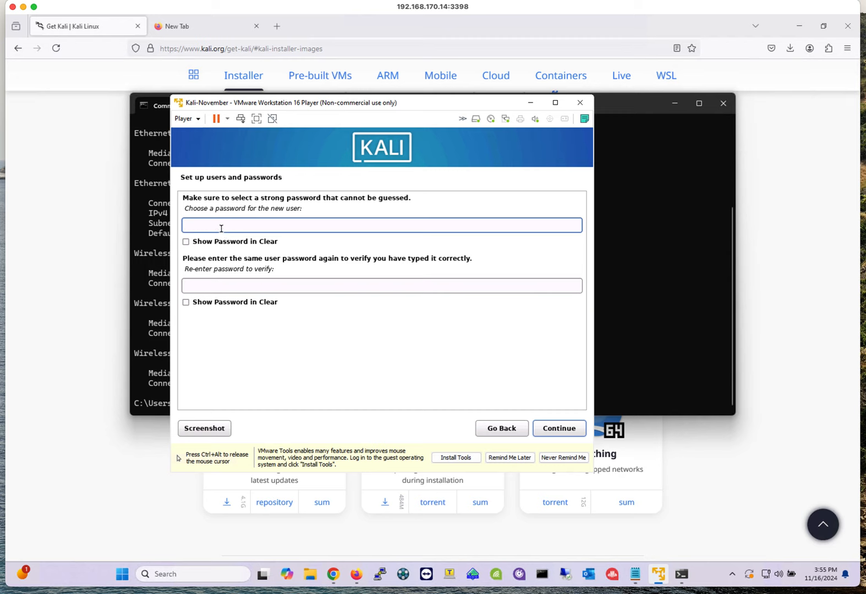
- Enter and re-enter the password for the new user account
{"action": "type", "text": "kalikali1"}
{"action": "left_click", "coordinate": [252, 285]}
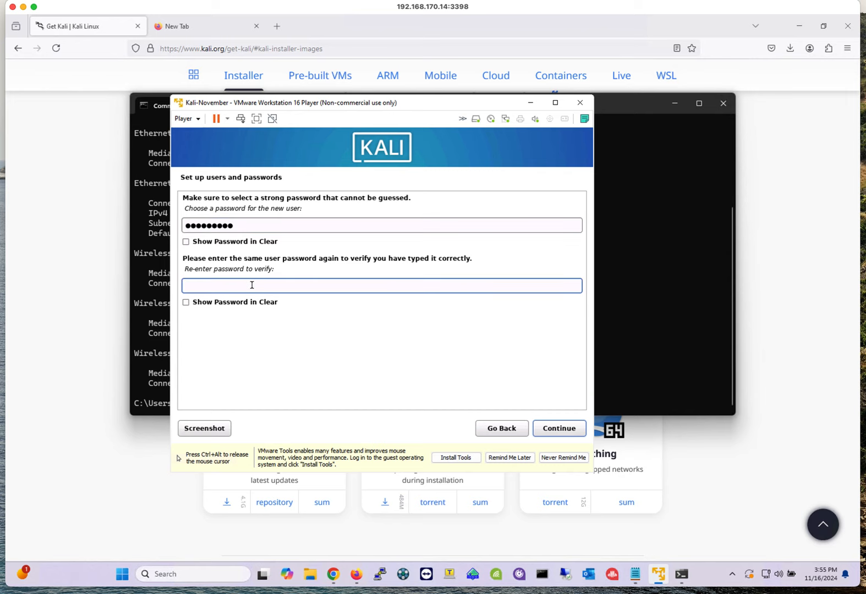
{"action": "type", "text": "●●●●●●●●●"}
{"action": "left_click", "coordinate": [561, 429]}
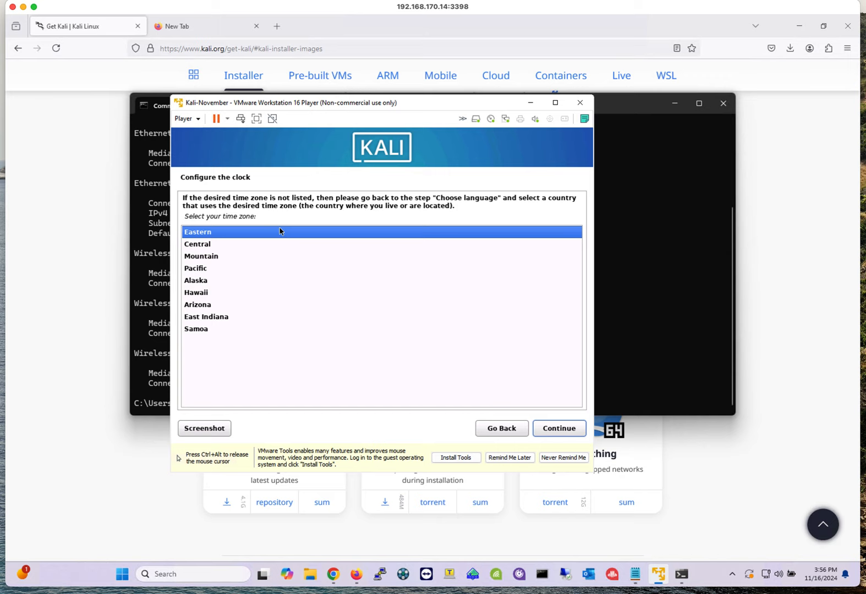
- Accept the Eastern time zone for the clock
{"action": "left_click", "coordinate": [566, 430]}
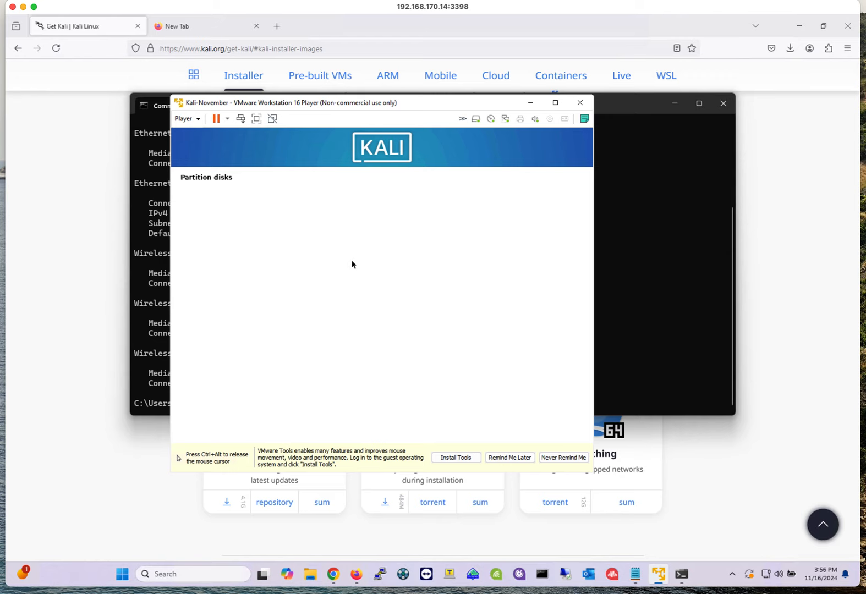
{"action": "key", "text": "ctrl+alt"}
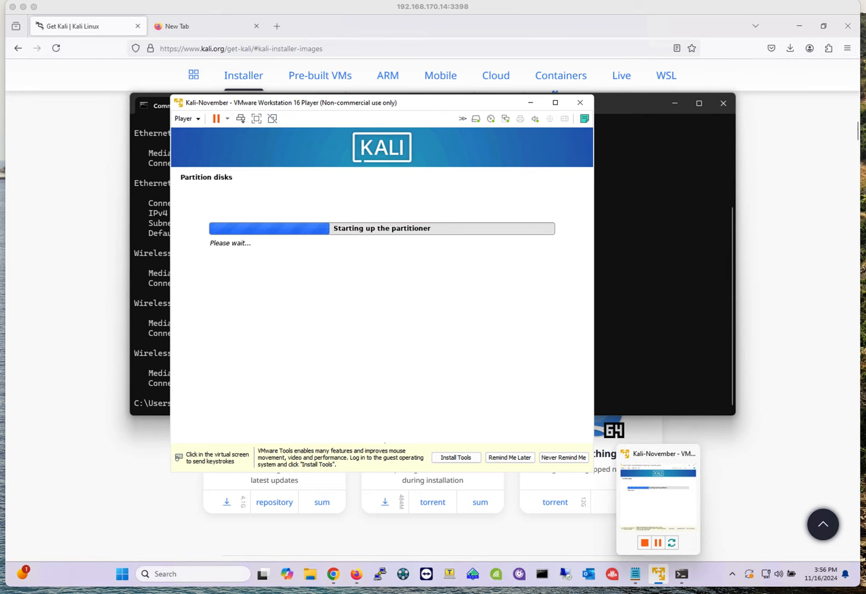
{"action": "mouse_move", "coordinate": [191, 438]}
{"action": "left_mouse_down"}
{"action": "mouse_move", "coordinate": [592, 435]}
{"action": "mouse_move", "coordinate": [600, 469]}
{"action": "mouse_move", "coordinate": [221, 481]}
{"action": "mouse_move", "coordinate": [172, 452]}
{"action": "mouse_move", "coordinate": [182, 438]}
{"action": "mouse_move", "coordinate": [199, 439]}
{"action": "left_mouse_up"}
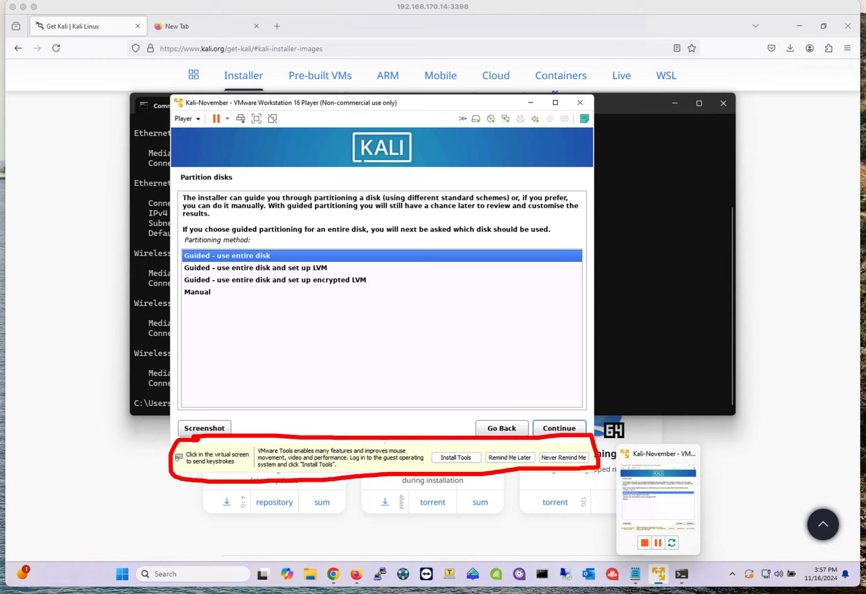
- Partition the 64.4 GB virtual disk with guided entire-disk partitioning, all files in one partition
{"action": "left_click", "coordinate": [321, 292]}
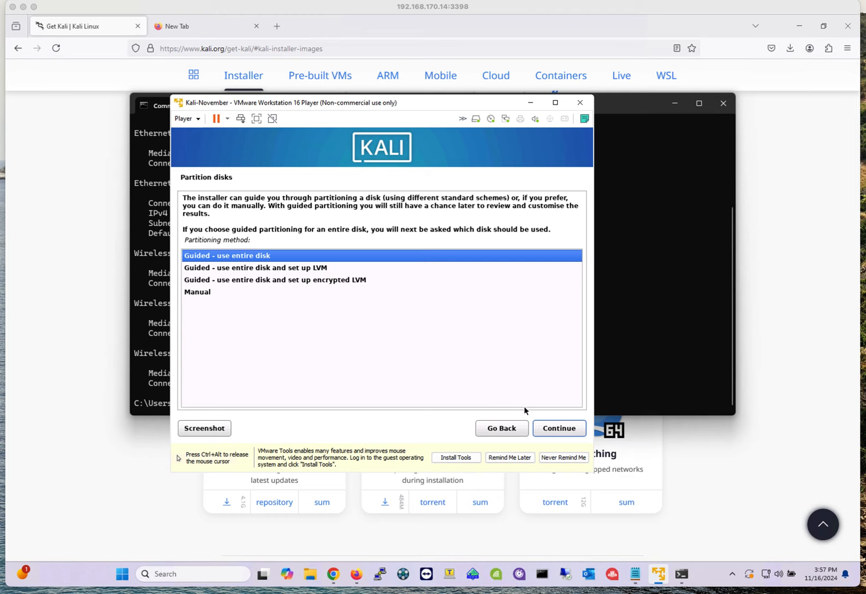
{"action": "left_click", "coordinate": [559, 434]}
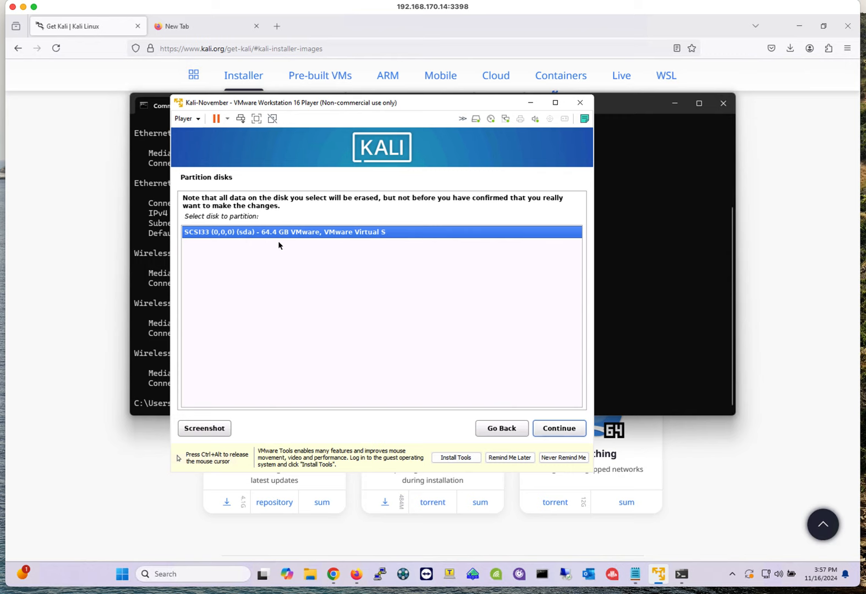
{"action": "left_click", "coordinate": [559, 429]}
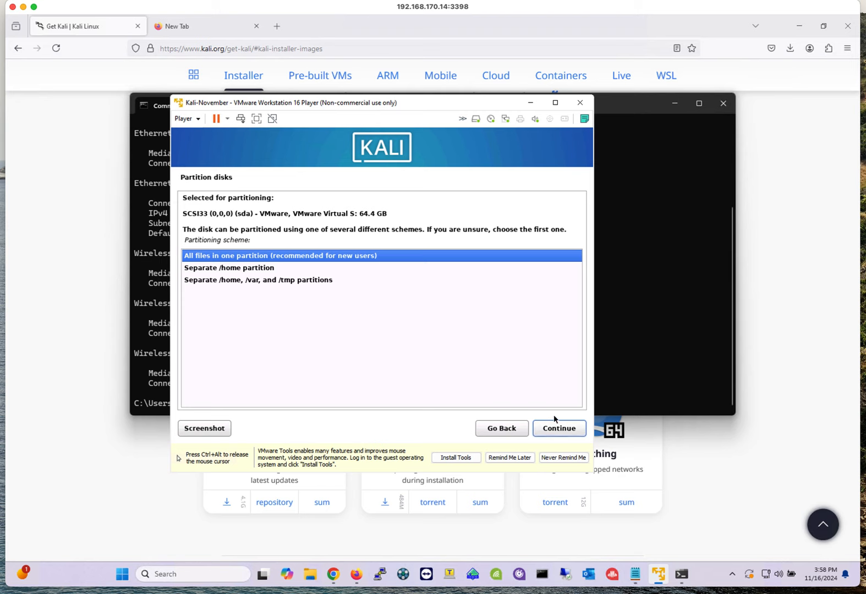
{"action": "left_click", "coordinate": [558, 432]}
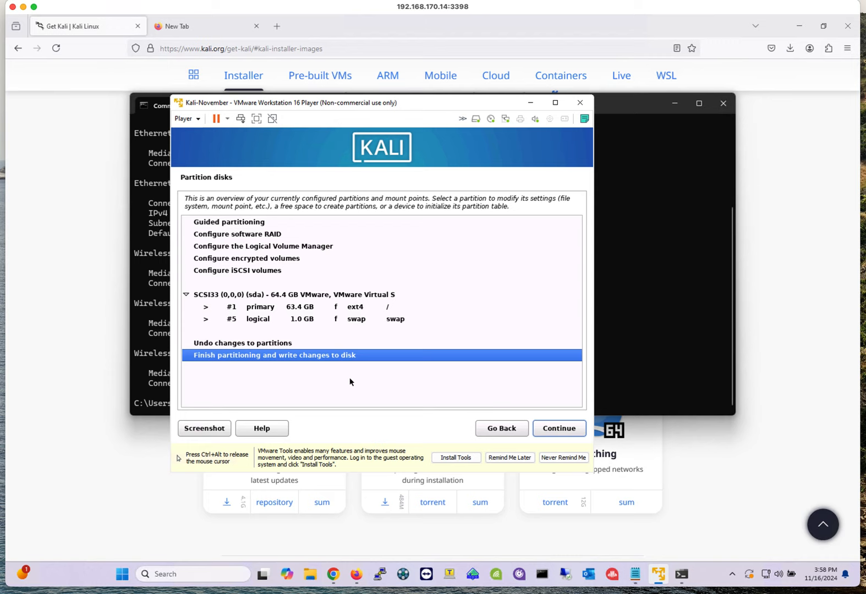
- Finish partitioning and confirm writing the changes to disk
{"action": "left_click", "coordinate": [565, 430]}
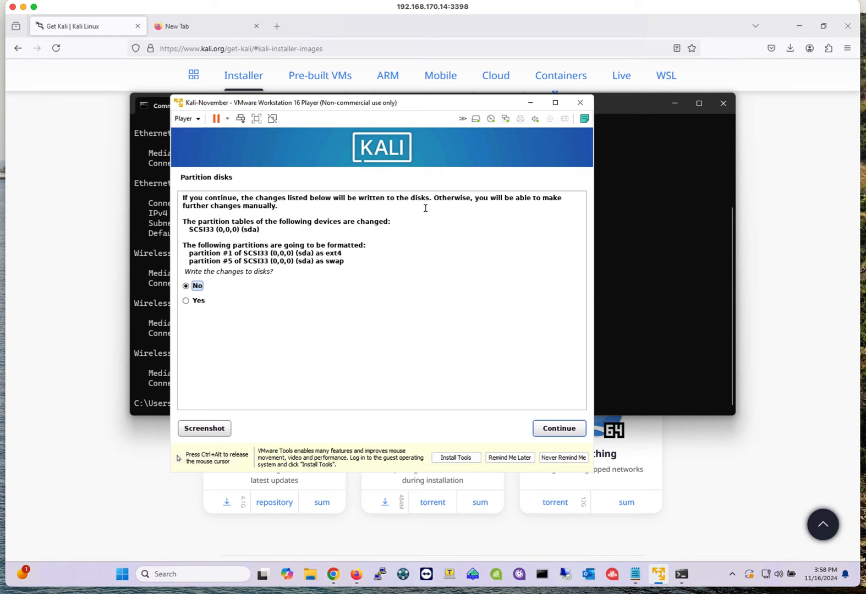
{"action": "left_click", "coordinate": [186, 302]}
{"action": "left_click", "coordinate": [559, 429]}
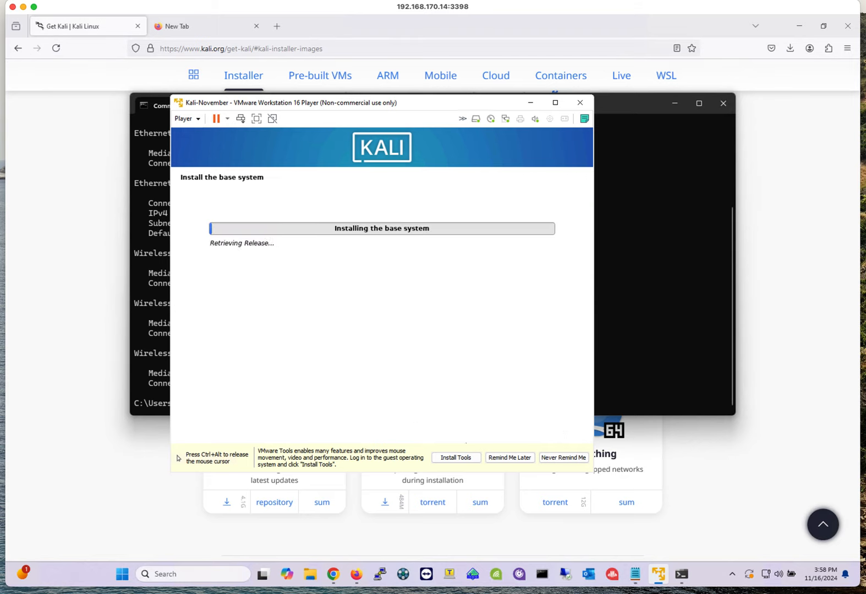
{"action": "left_click", "coordinate": [319, 352]}
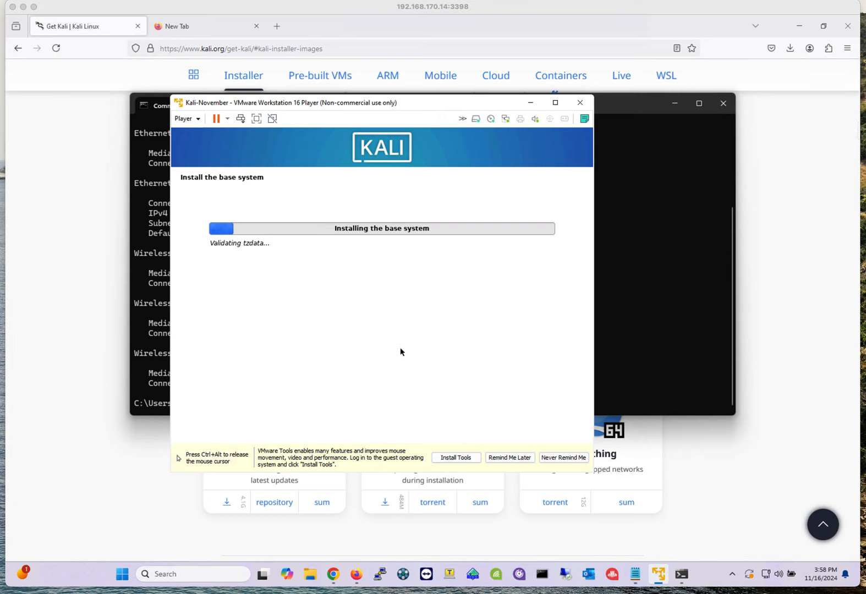
{"action": "key", "text": "ctrl+alt"}
{"action": "left_click", "coordinate": [430, 401]}
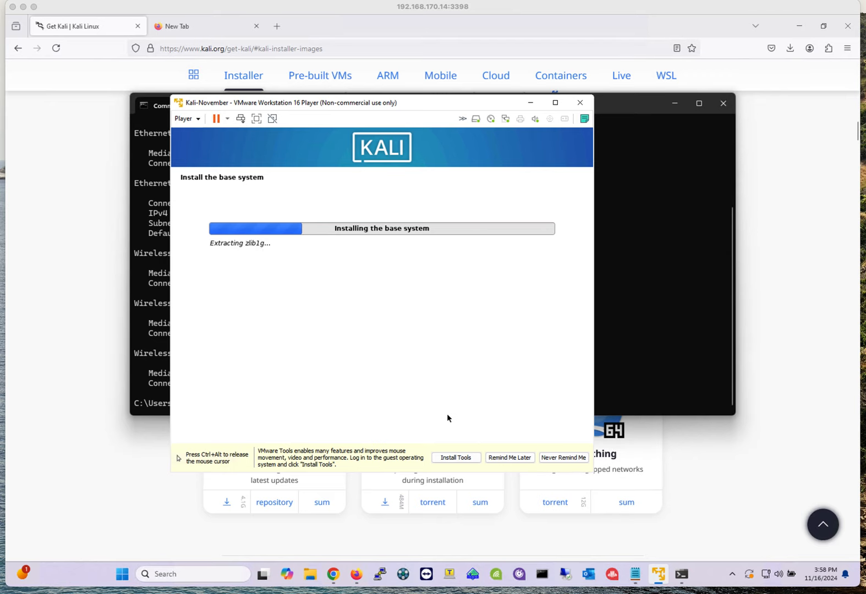
{"action": "key", "text": "ctrl+alt"}
{"action": "mouse_move", "coordinate": [659, 574]}
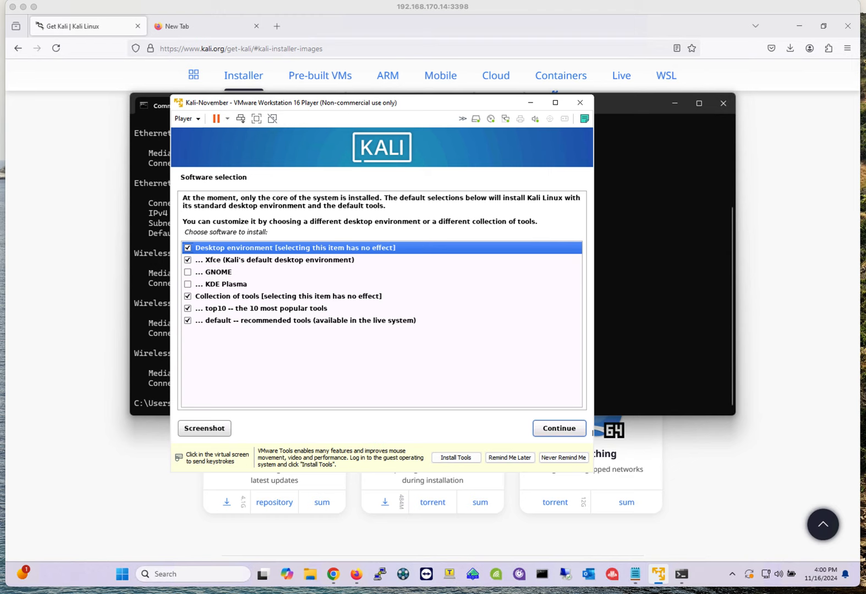
- Keep the default Xfce desktop and tool collections in software selection and continue
{"action": "left_click", "coordinate": [197, 297]}
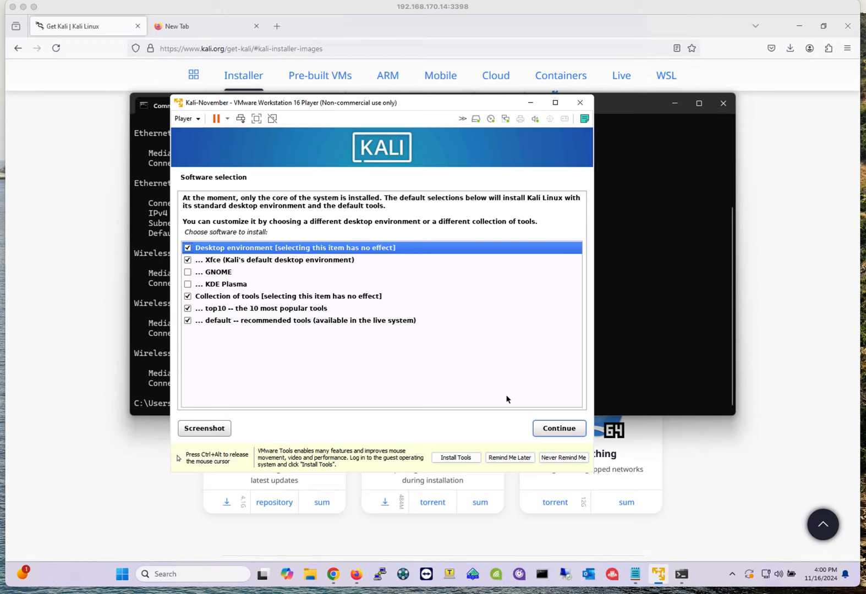
{"action": "left_click", "coordinate": [552, 433]}
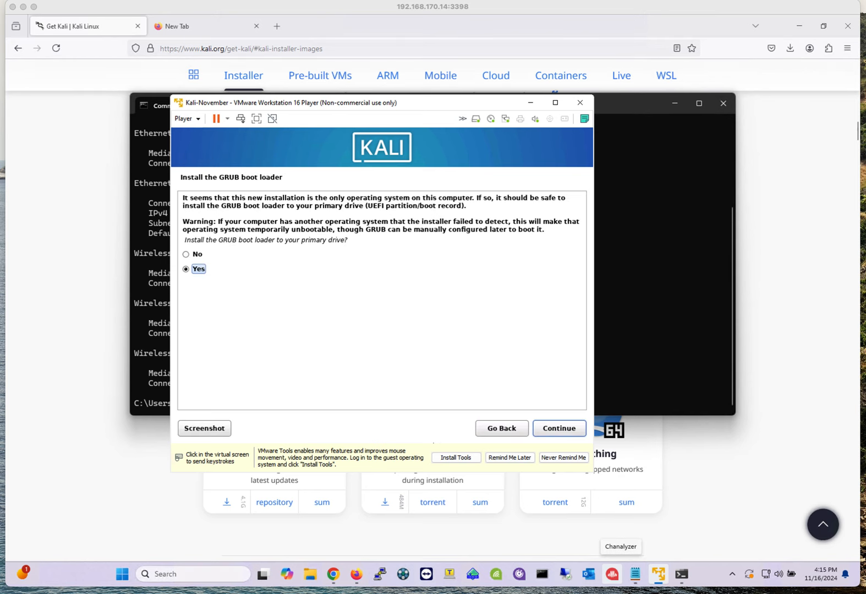
- Confirm installing the GRUB boot loader to the primary drive
{"action": "left_click", "coordinate": [263, 407]}
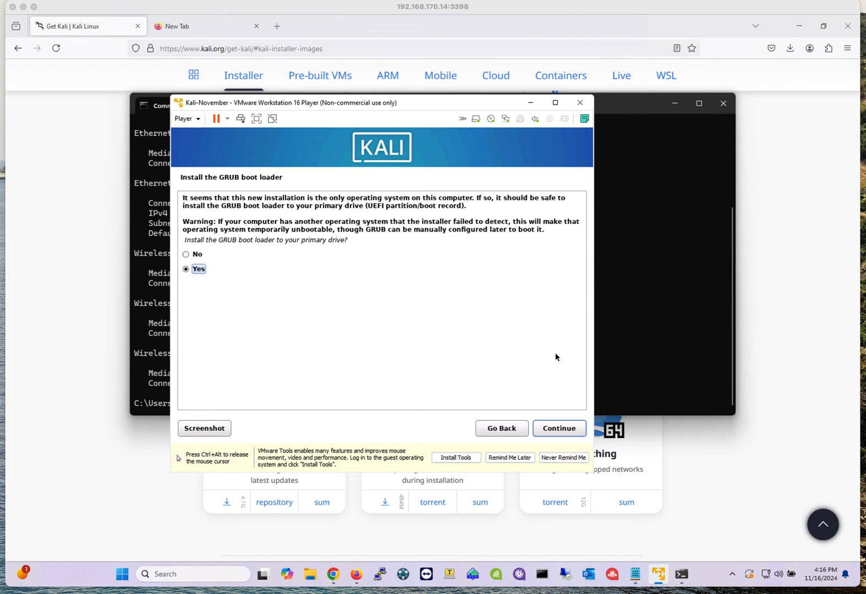
{"action": "left_click", "coordinate": [565, 429]}
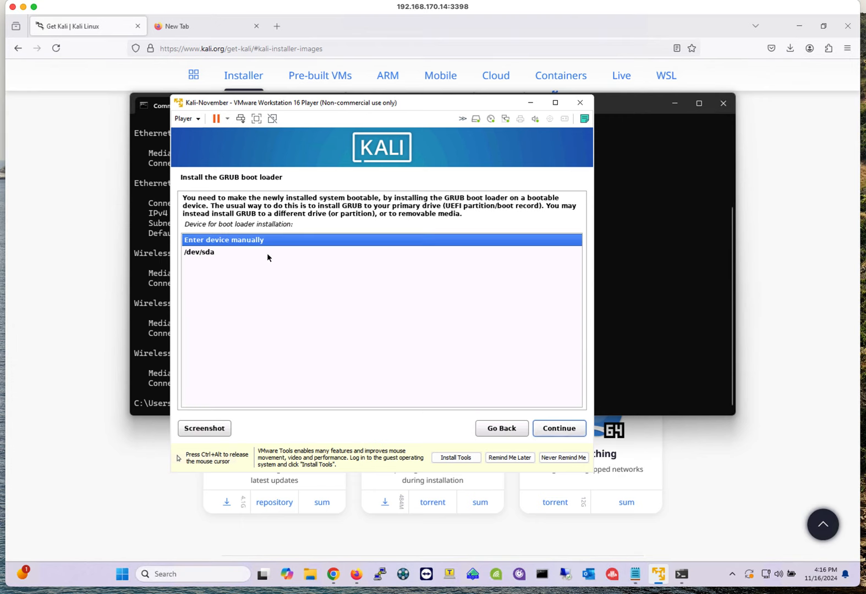
- Choose /dev/sda as the boot loader installation device and continue
{"action": "left_click", "coordinate": [208, 255]}
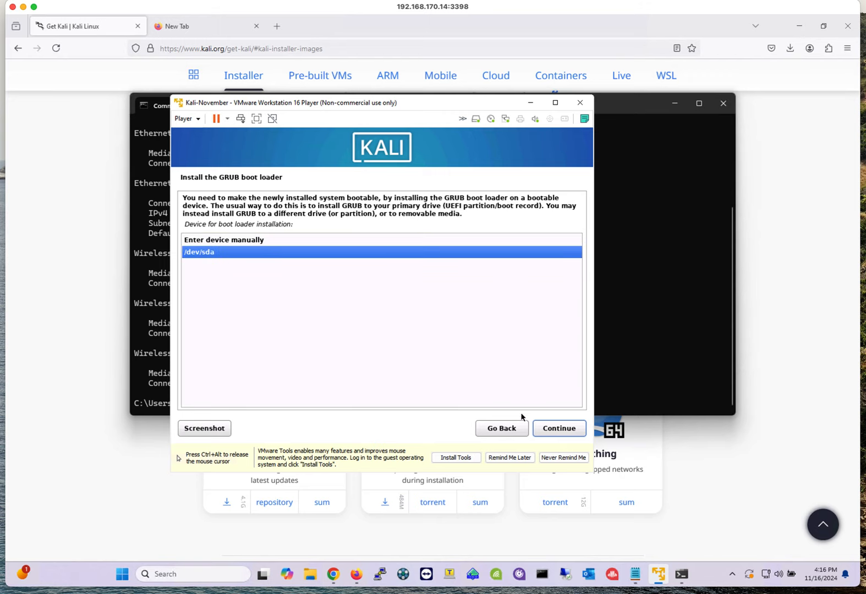
{"action": "left_click", "coordinate": [577, 430]}
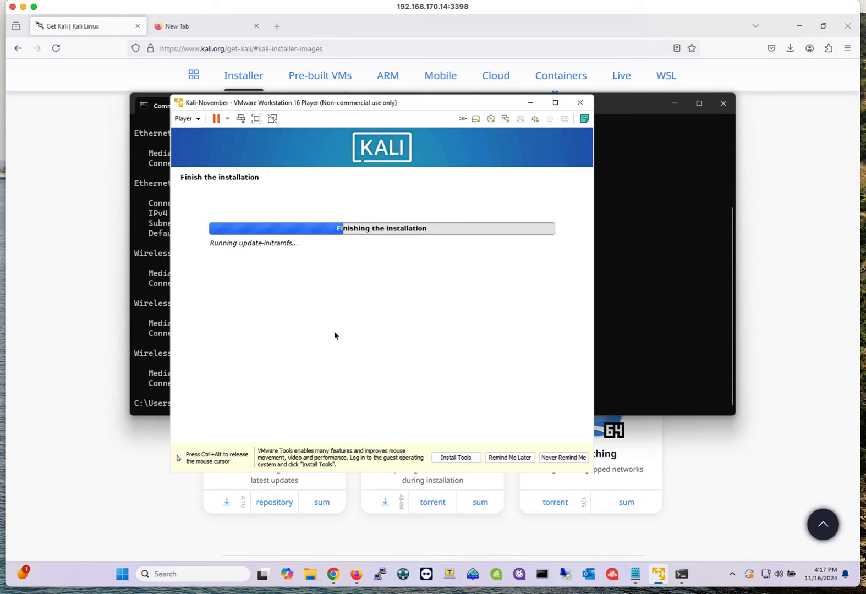
- Continue past the installation-complete notice to reboot into the new system
{"action": "key", "text": "ctrl+alt"}
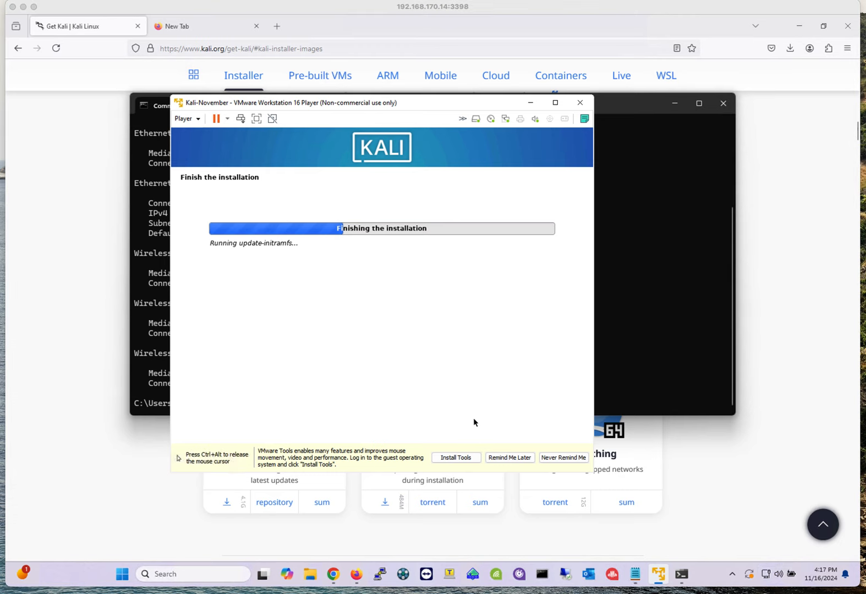
{"action": "mouse_move", "coordinate": [635, 574]}
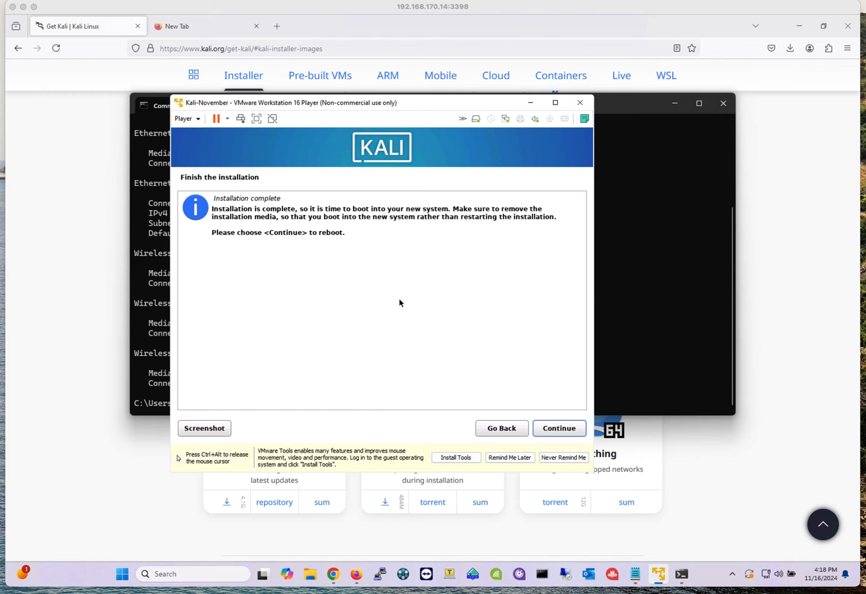
{"action": "left_click", "coordinate": [559, 433]}
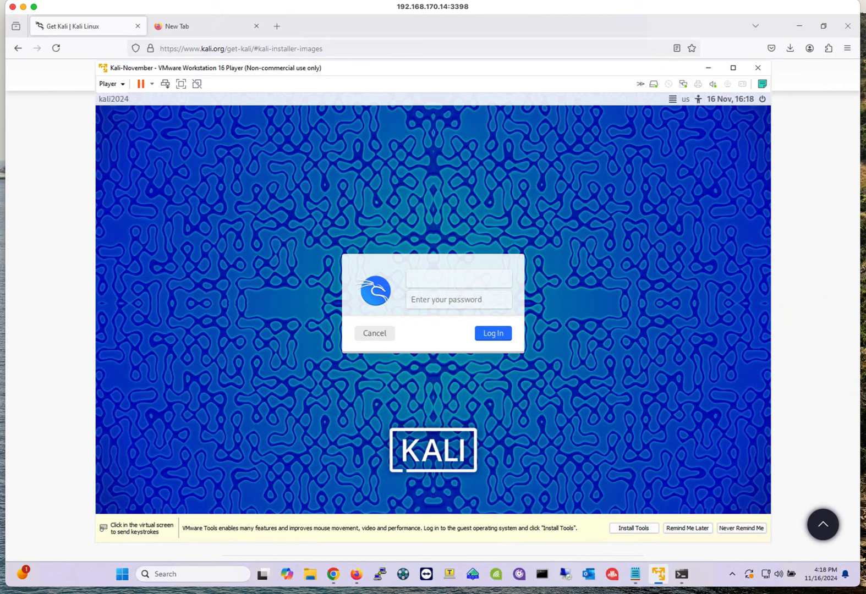
- Log in to the Kali desktop with the user's account name and account password, retyping the password
{"action": "left_click", "coordinate": [433, 273]}
{"action": "type", "text": "jorge"}
{"action": "key", "text": "Tab"}
{"action": "type", "text": "*********"}
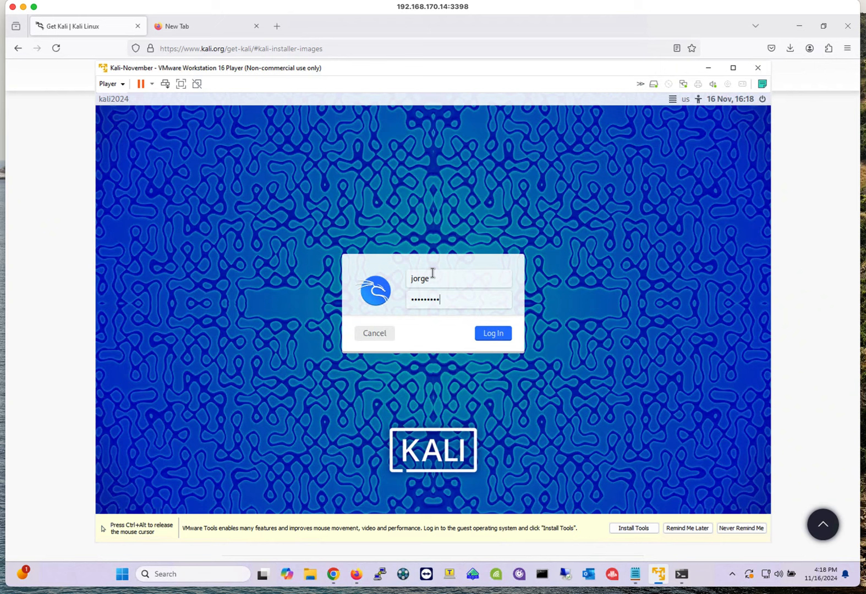
{"action": "key", "text": "Return"}
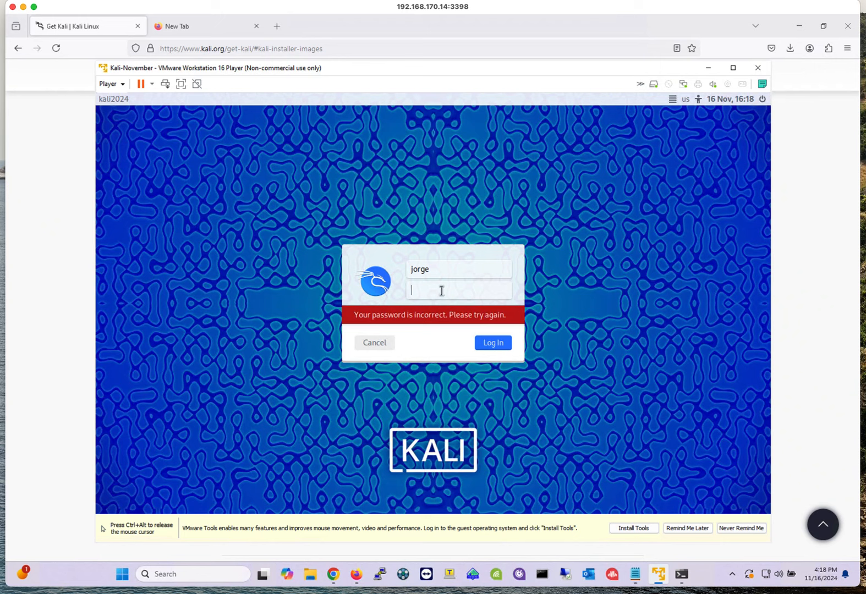
{"action": "type", "text": "********"}
{"action": "key", "text": "Return"}
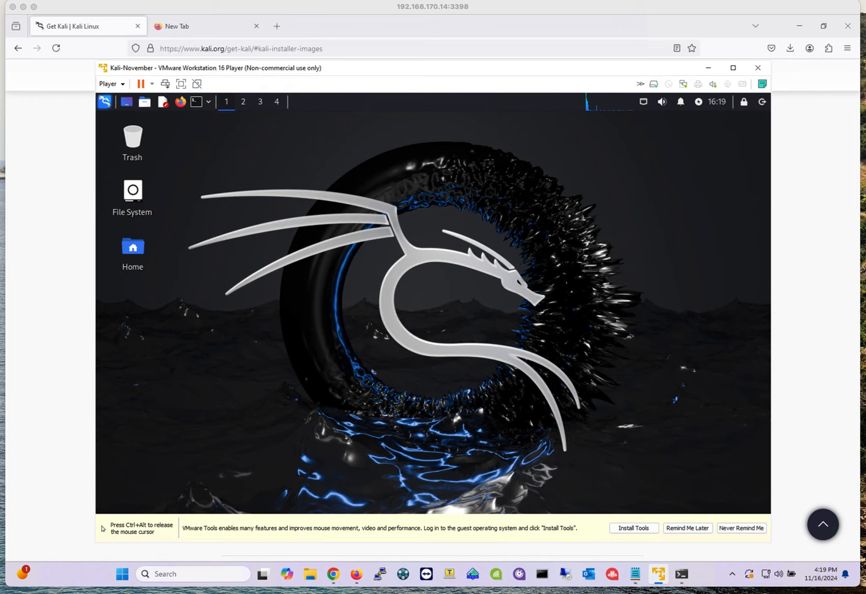
- Move and enlarge the VMware Player window on the host desktop
{"action": "key", "text": "ctrl+alt"}
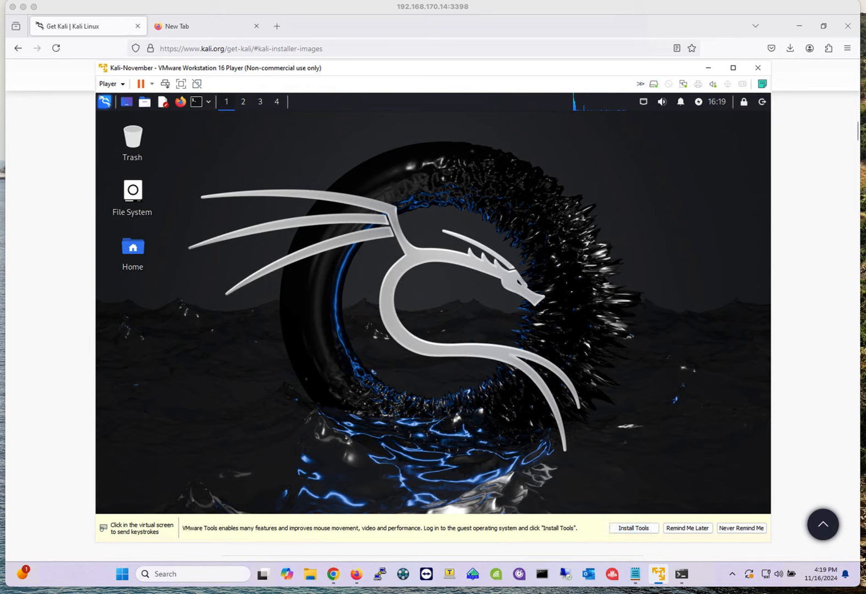
{"action": "left_click", "coordinate": [433, 6]}
{"action": "left_click_drag", "start_coordinate": [433, 68], "coordinate": [380, 50]}
{"action": "left_click_drag", "start_coordinate": [718, 525], "coordinate": [768, 545]}
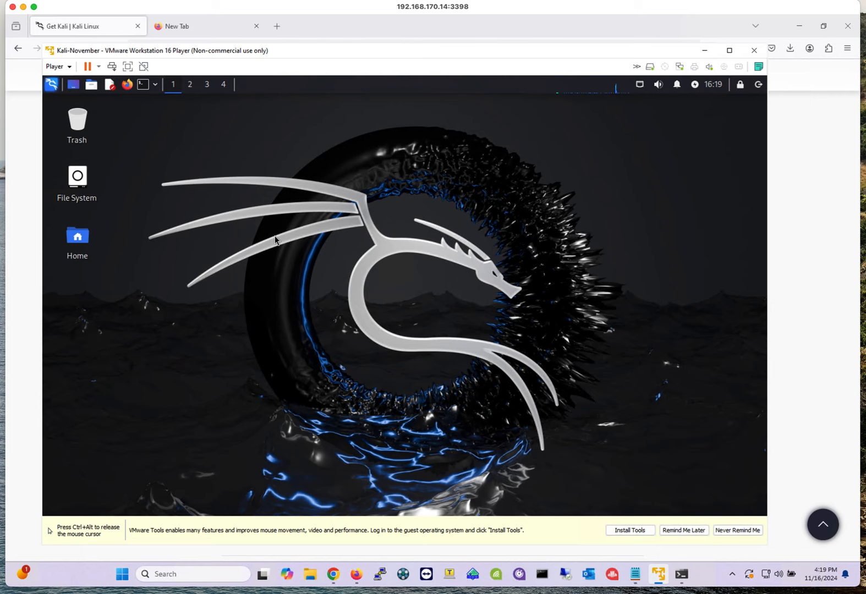
- Start the VMware Tools installation so its virtual CD is mounted in the guest
{"action": "key", "text": "ctrl+alt"}
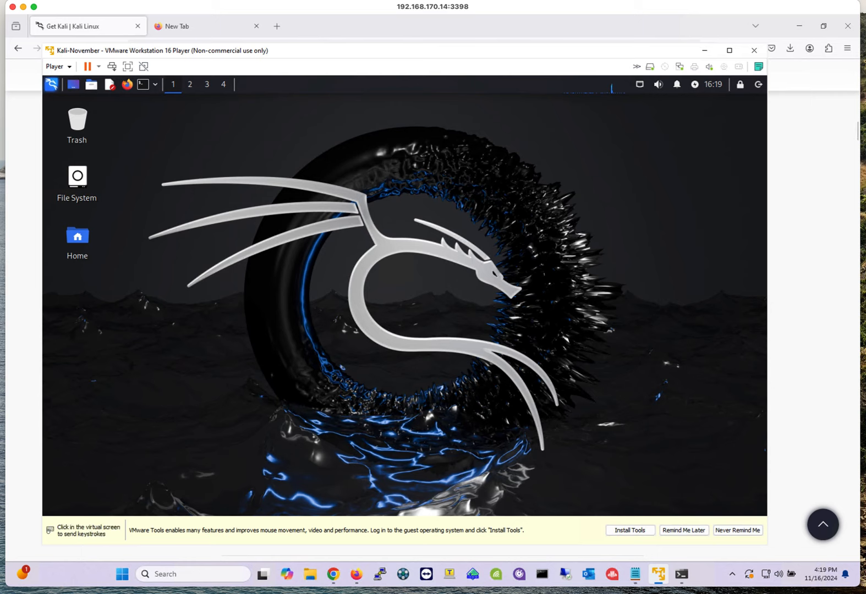
{"action": "left_click", "coordinate": [630, 530]}
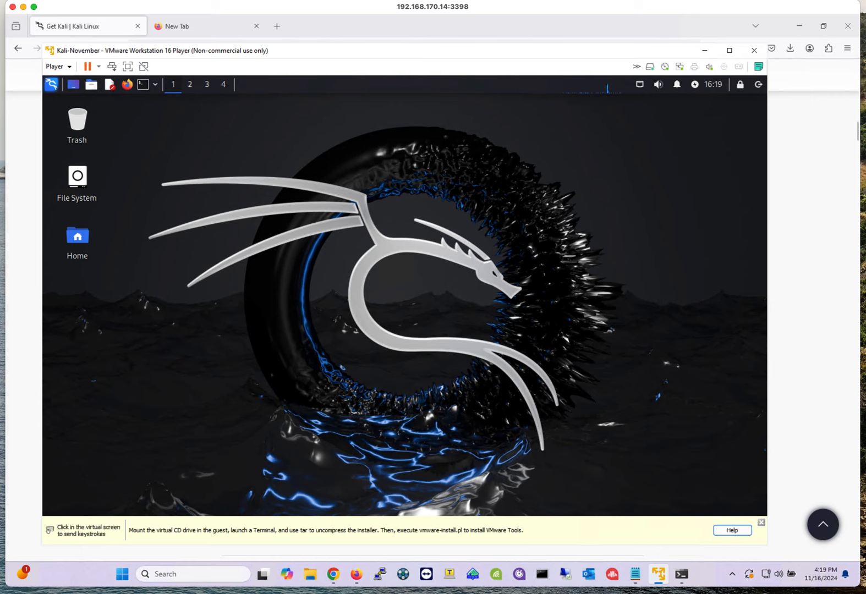
{"action": "left_click", "coordinate": [552, 504]}
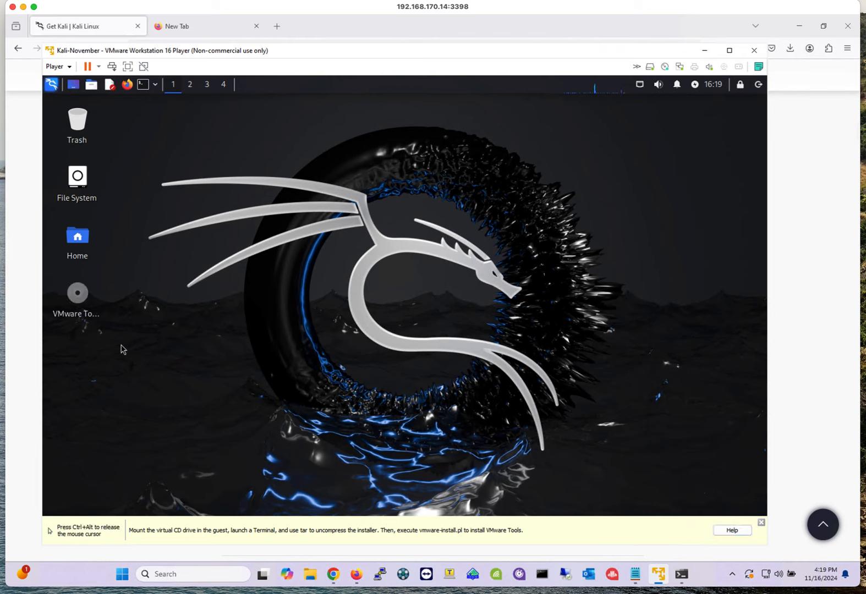
- Open the mounted VMware Tools CD in the file manager and reposition its window
{"action": "double_click", "coordinate": [80, 297]}
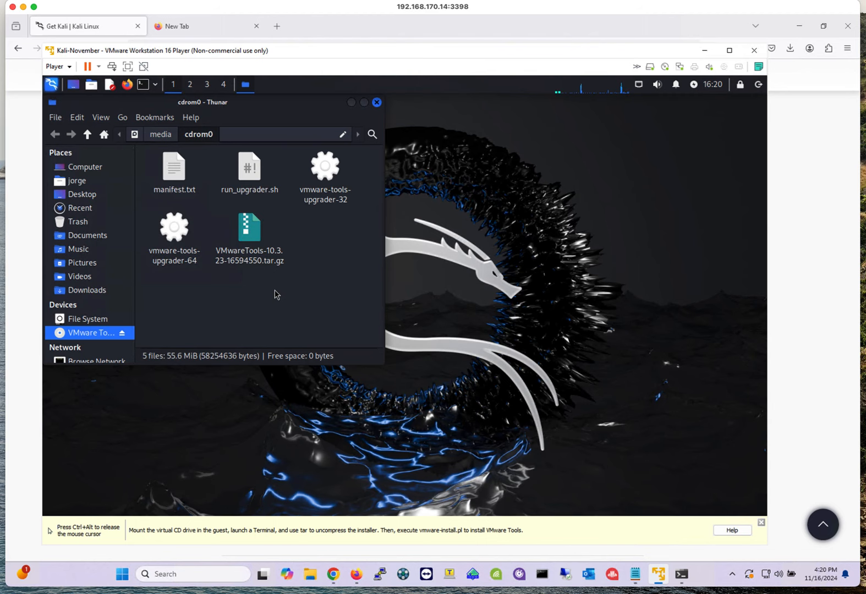
{"action": "key", "text": "ctrl+alt"}
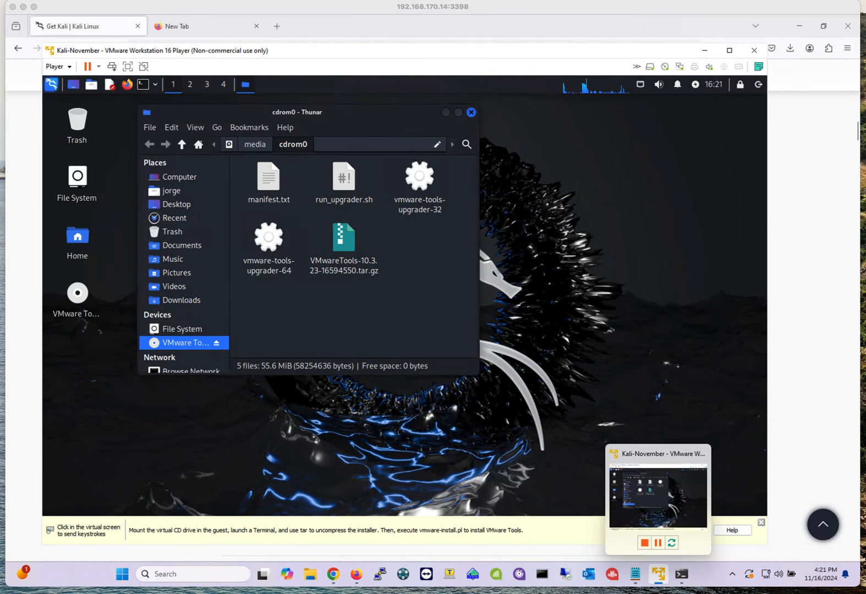
{"action": "left_click", "coordinate": [578, 396]}
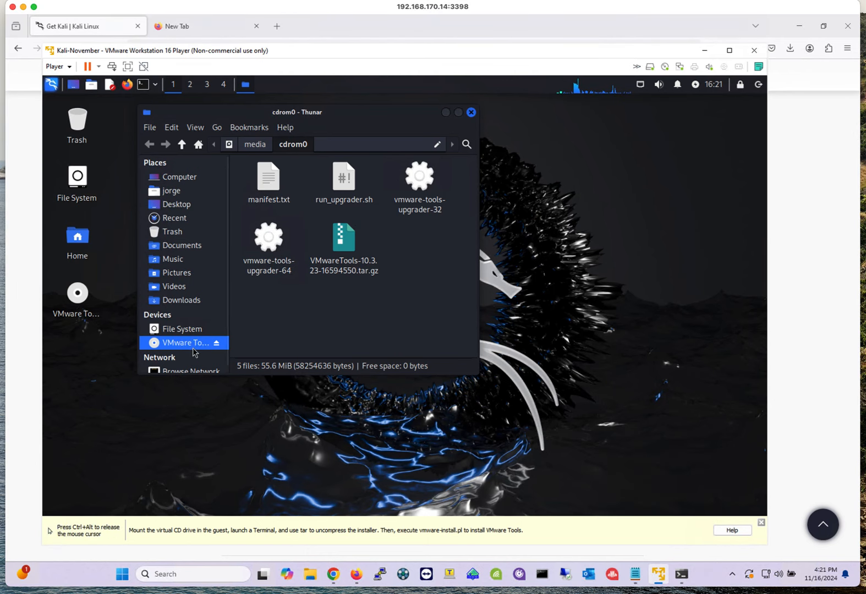
{"action": "left_click", "coordinate": [469, 112]}
{"action": "double_click", "coordinate": [78, 302]}
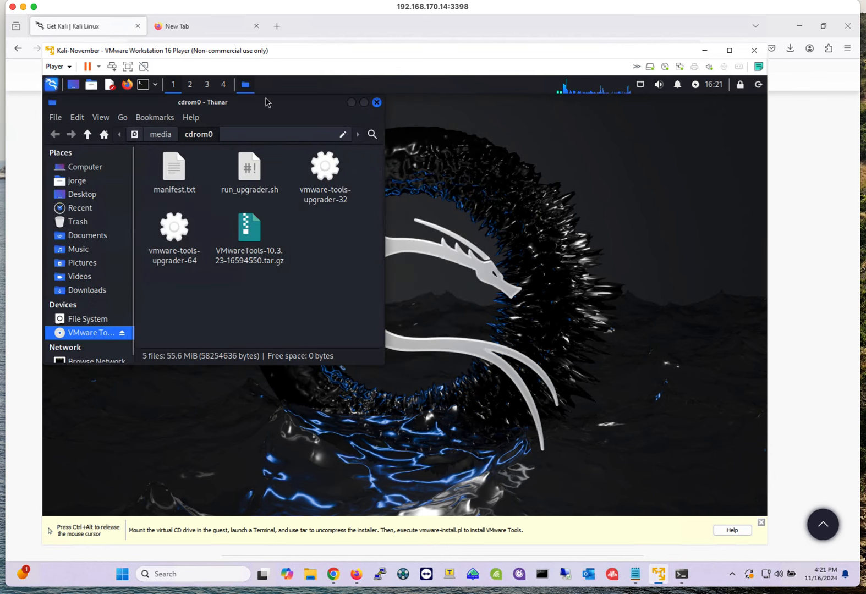
{"action": "left_click_drag", "start_coordinate": [267, 102], "coordinate": [388, 113]}
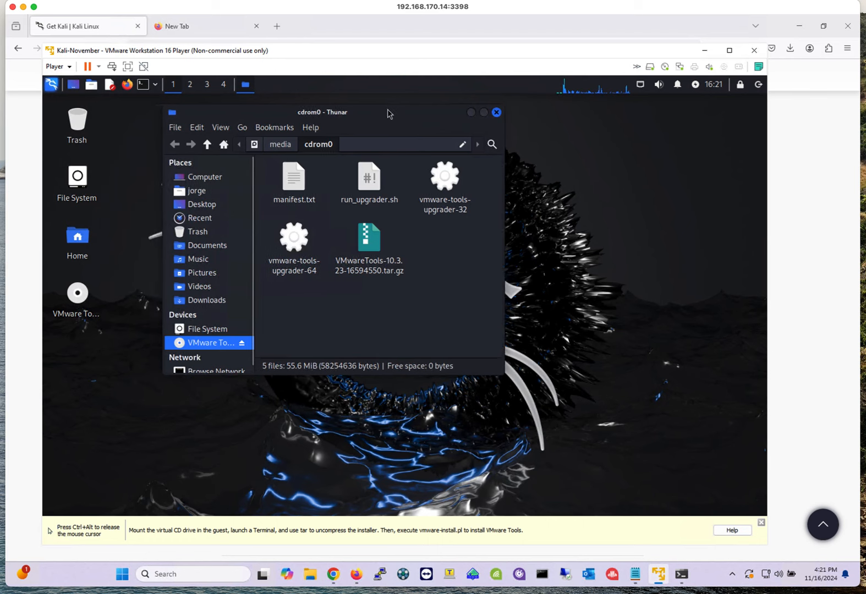
- Open the VMware Tools tar.gz archive in Engrampa Archive Manager and browse into vmware-tools-distrib
{"action": "left_click", "coordinate": [374, 248]}
{"action": "right_click", "coordinate": [374, 247]}
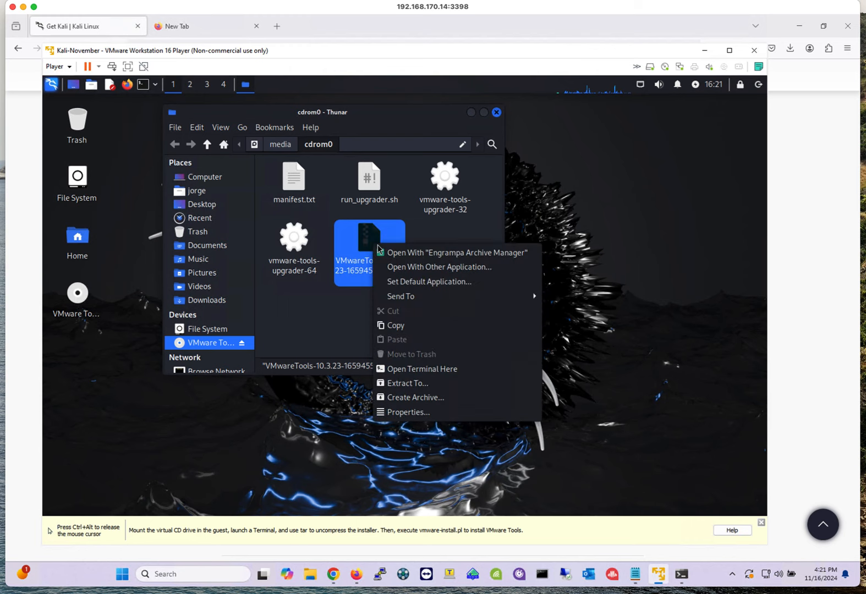
{"action": "left_click", "coordinate": [432, 254]}
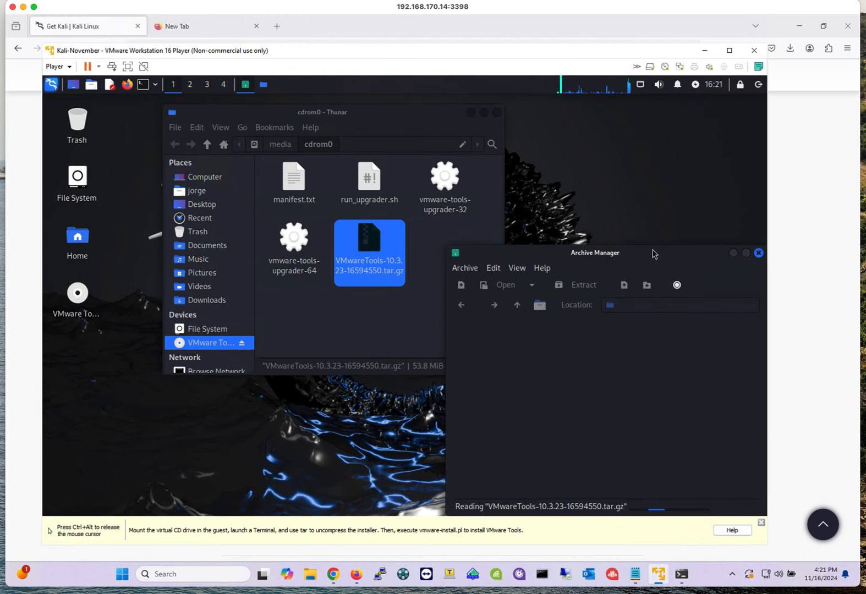
{"action": "left_click_drag", "start_coordinate": [655, 254], "coordinate": [499, 188]}
{"action": "left_click", "coordinate": [340, 273]}
{"action": "right_click", "coordinate": [340, 273]}
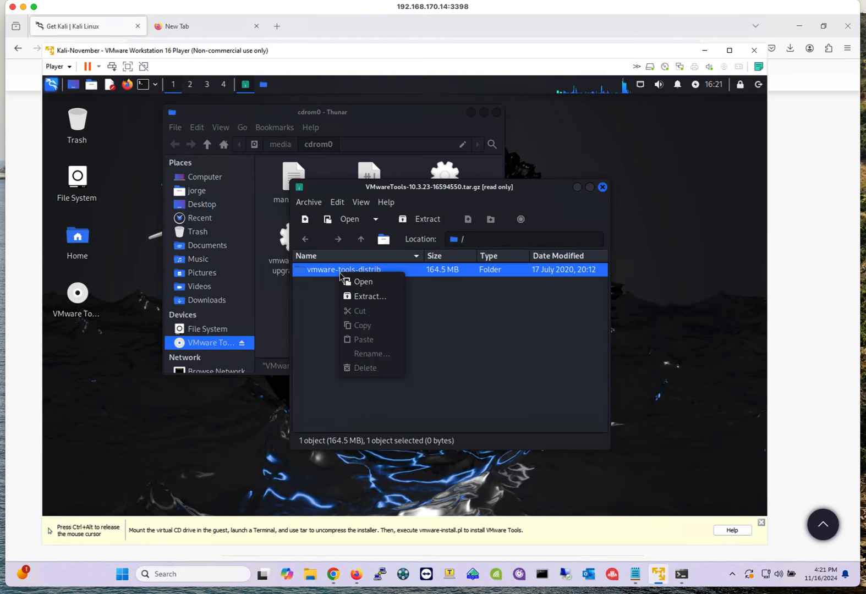
{"action": "left_click", "coordinate": [372, 285]}
- Read the INSTALL file from the archive, then close it and the archive manager
{"action": "right_click", "coordinate": [318, 380]}
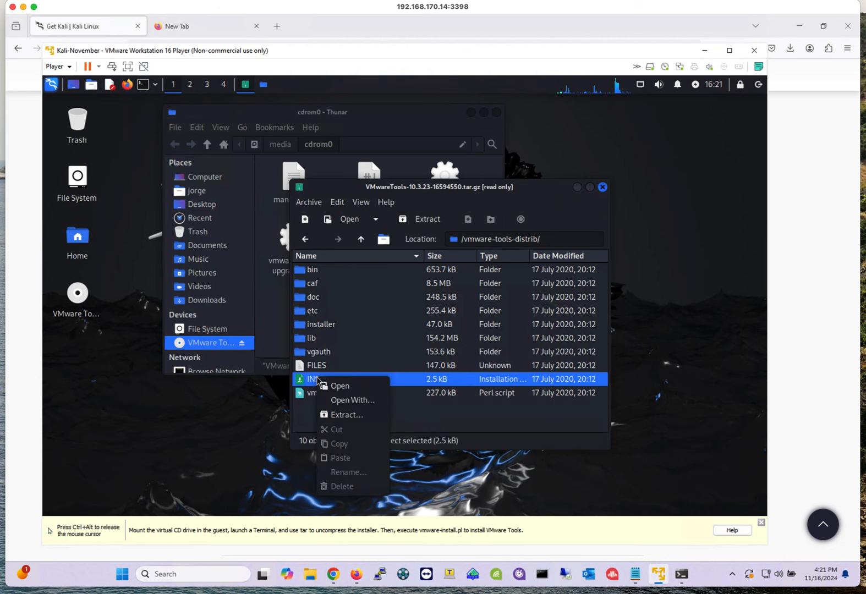
{"action": "left_click", "coordinate": [323, 386]}
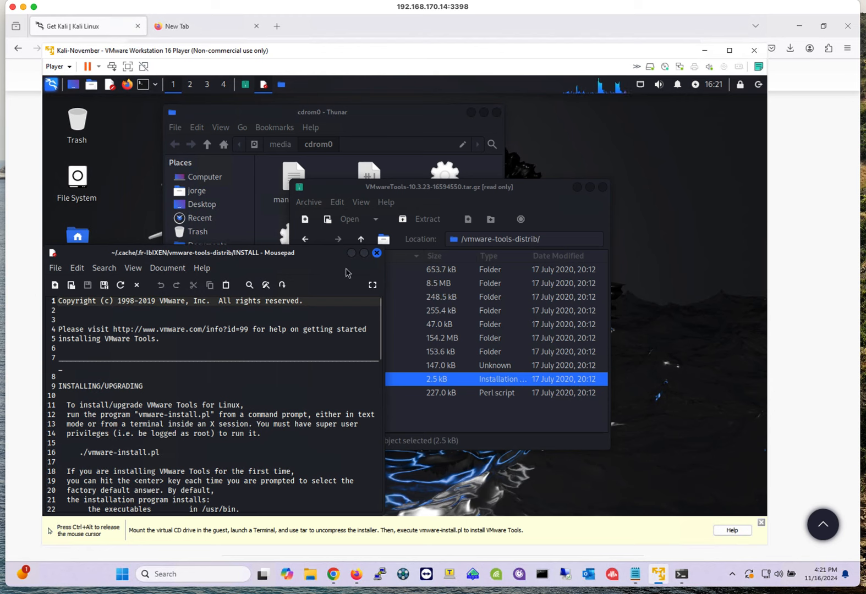
{"action": "left_click", "coordinate": [377, 253]}
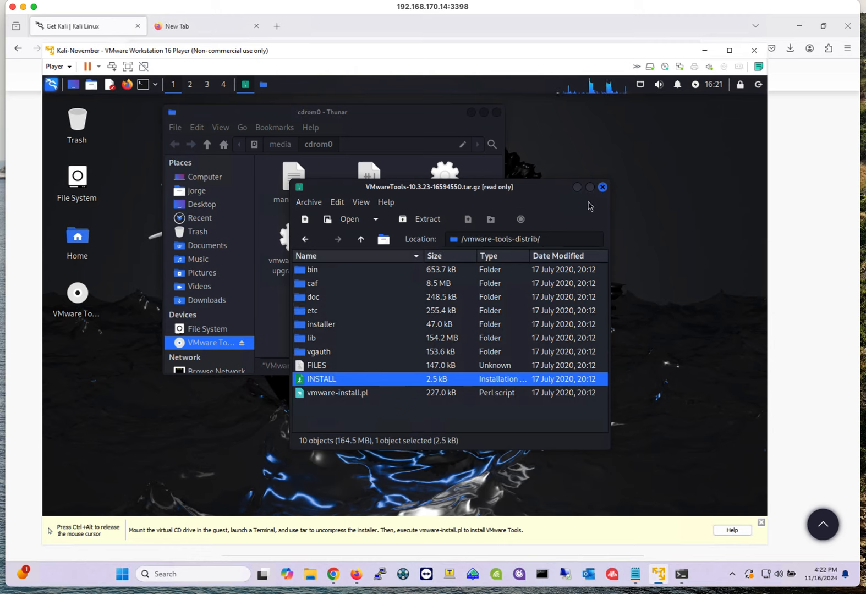
{"action": "left_click", "coordinate": [361, 240]}
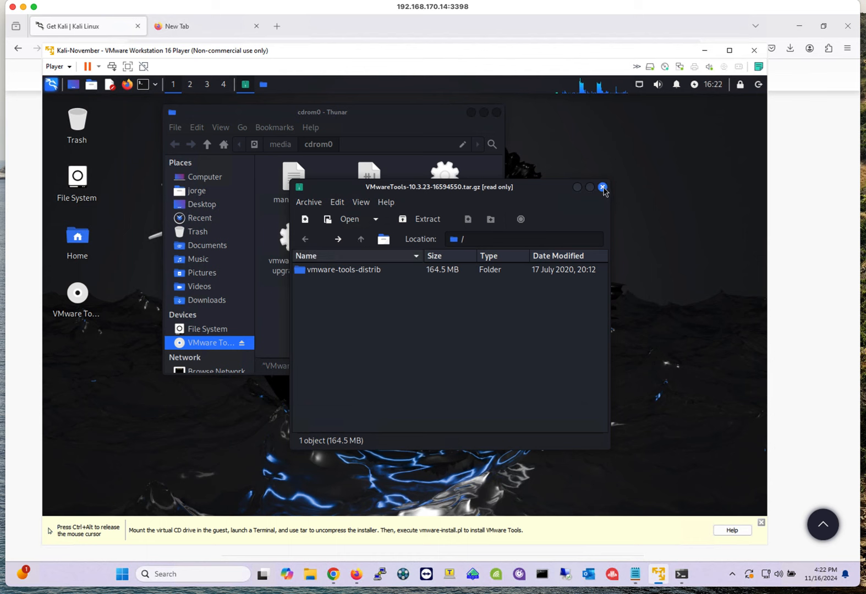
{"action": "left_click", "coordinate": [603, 187]}
- Try to extract the VMware Tools archive using Extract To
{"action": "right_click", "coordinate": [373, 241]}
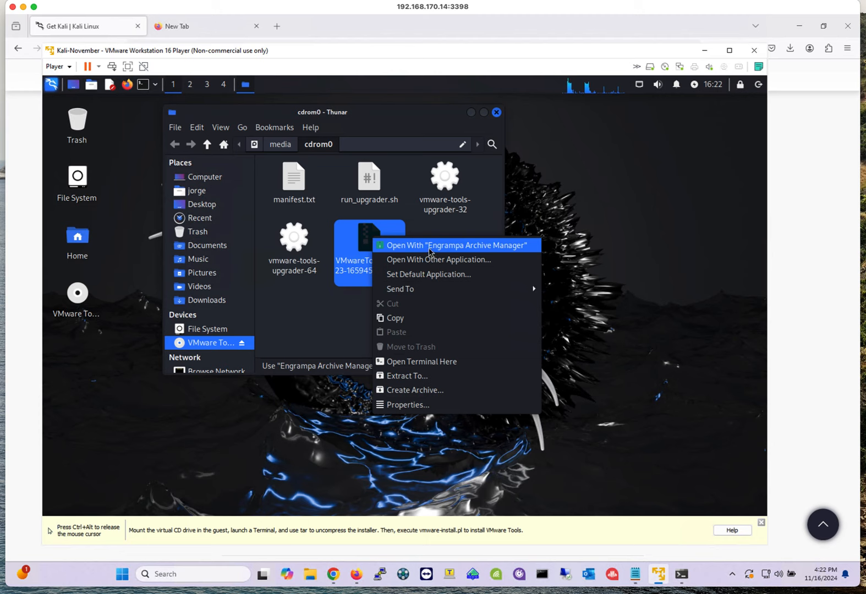
{"action": "left_click", "coordinate": [429, 375]}
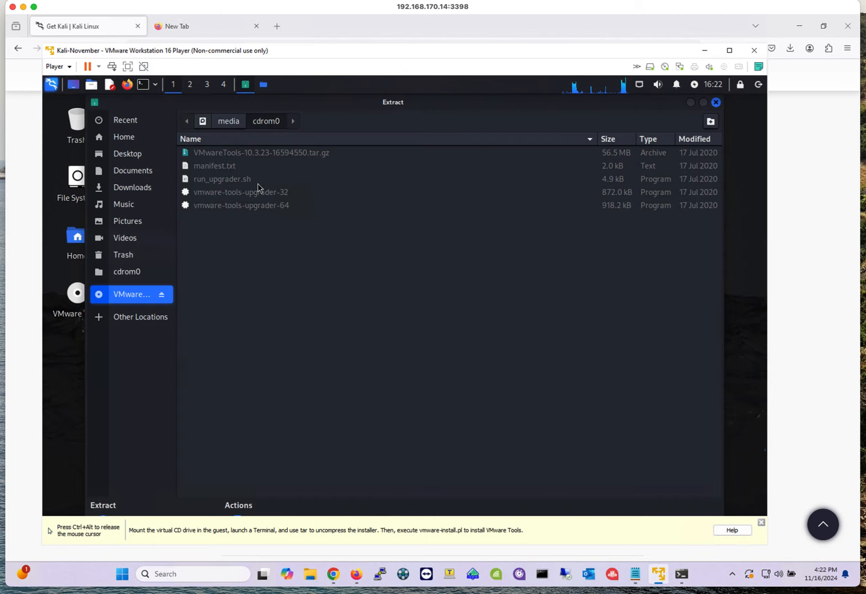
{"action": "left_click_drag", "start_coordinate": [270, 101], "coordinate": [402, 129]}
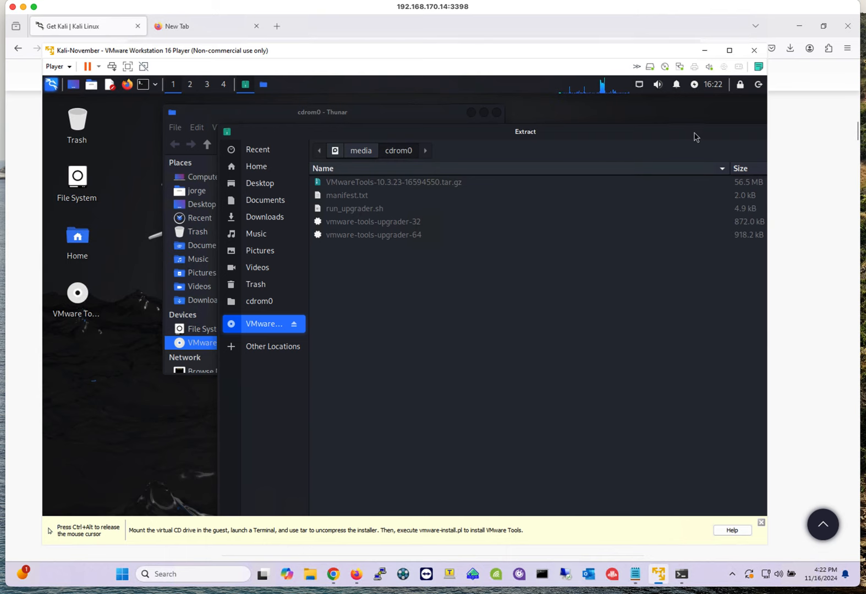
{"action": "left_click", "coordinate": [697, 165]}
{"action": "left_click", "coordinate": [436, 342]}
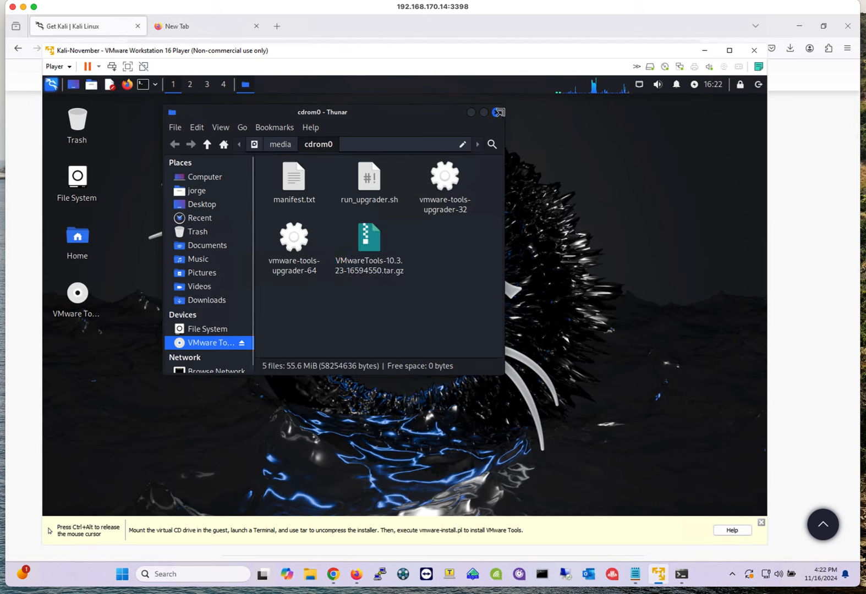
- Close the file manager and open a terminal window, moving and widening it
{"action": "left_click", "coordinate": [497, 113]}
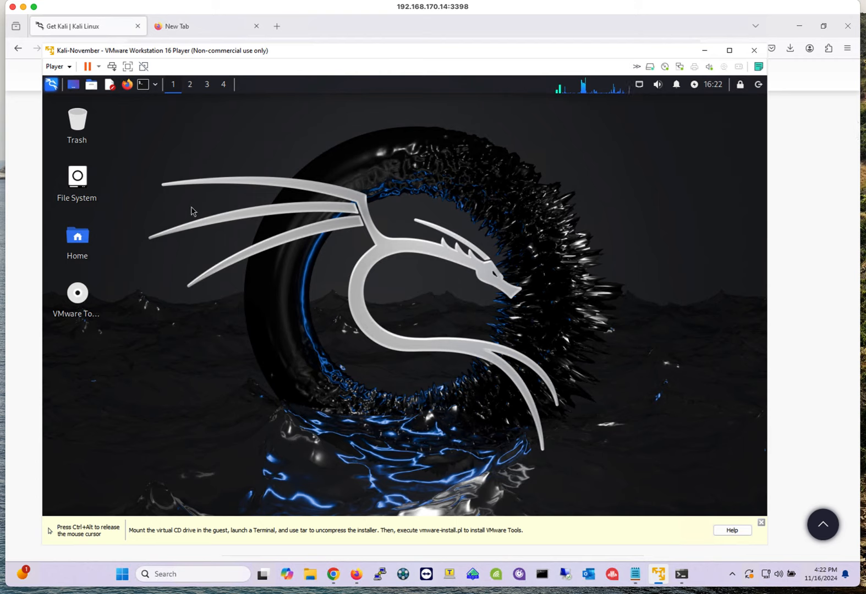
{"action": "left_click", "coordinate": [142, 84]}
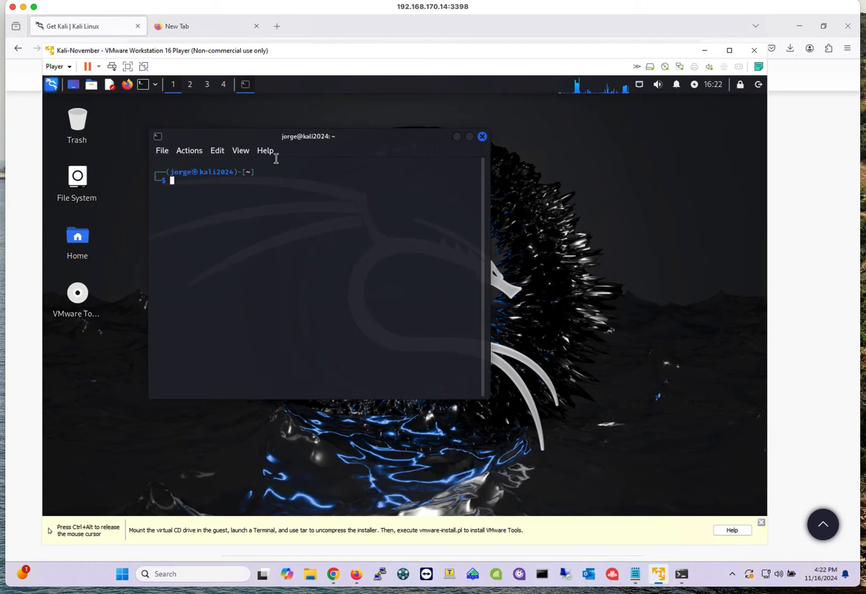
{"action": "left_click_drag", "start_coordinate": [227, 137], "coordinate": [259, 130]}
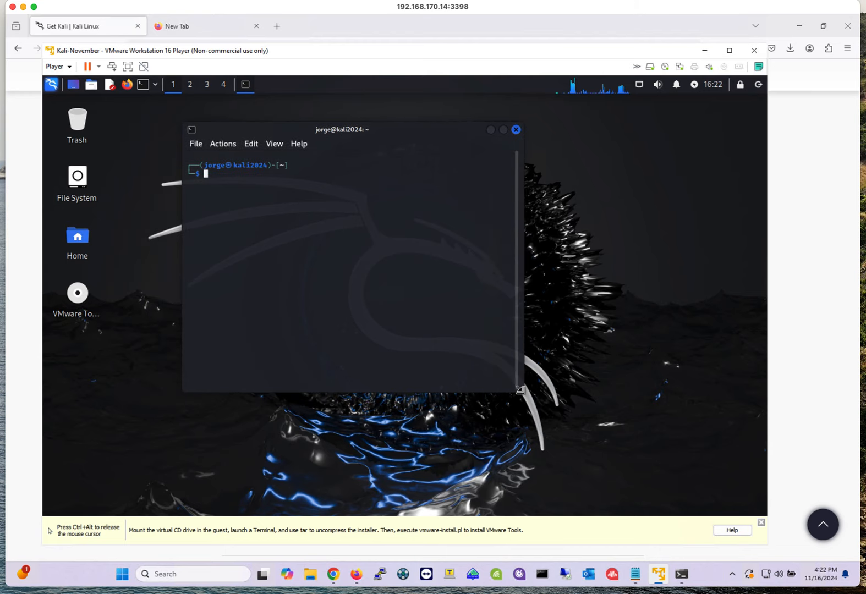
{"action": "left_click_drag", "start_coordinate": [523, 391], "coordinate": [693, 392]}
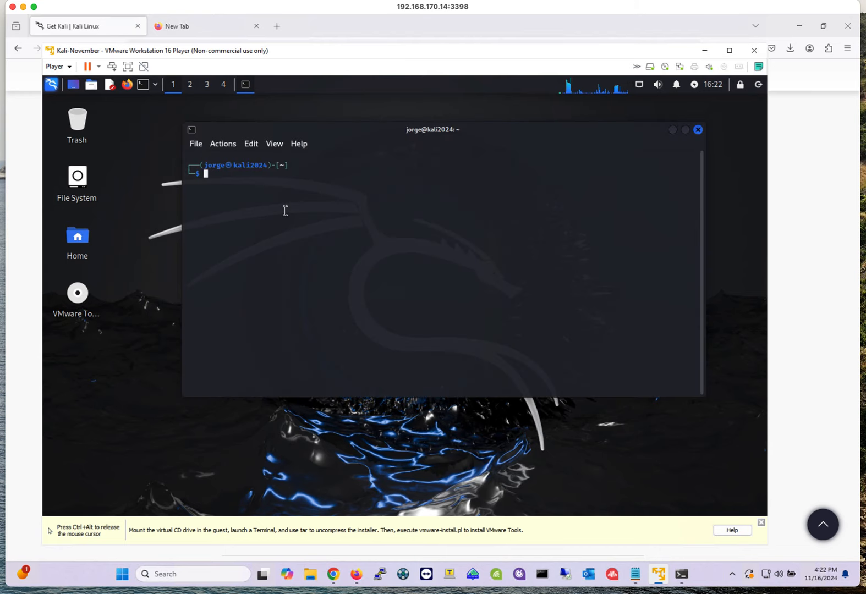
- Bring the VMware Tools CD file manager window back into focus
{"action": "key", "text": "ctrl+alt"}
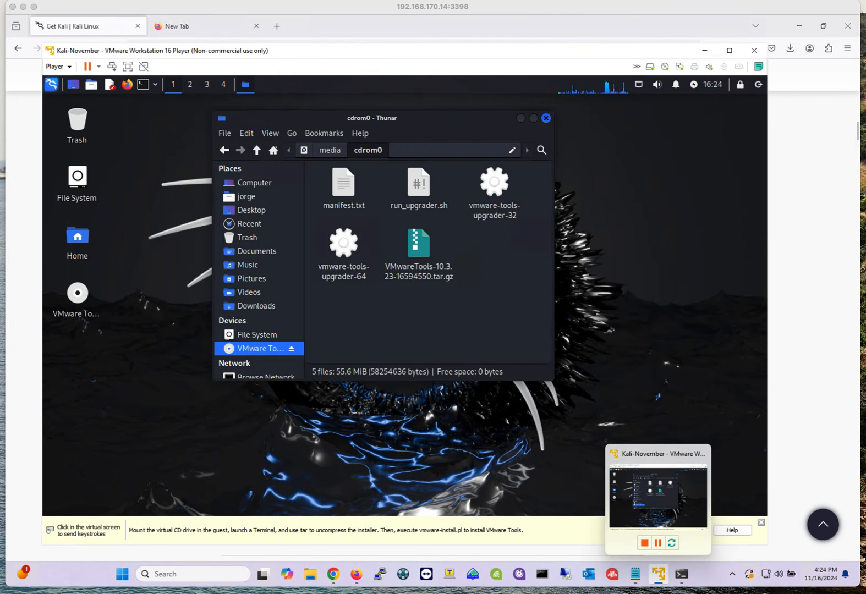
{"action": "left_click", "coordinate": [658, 497]}
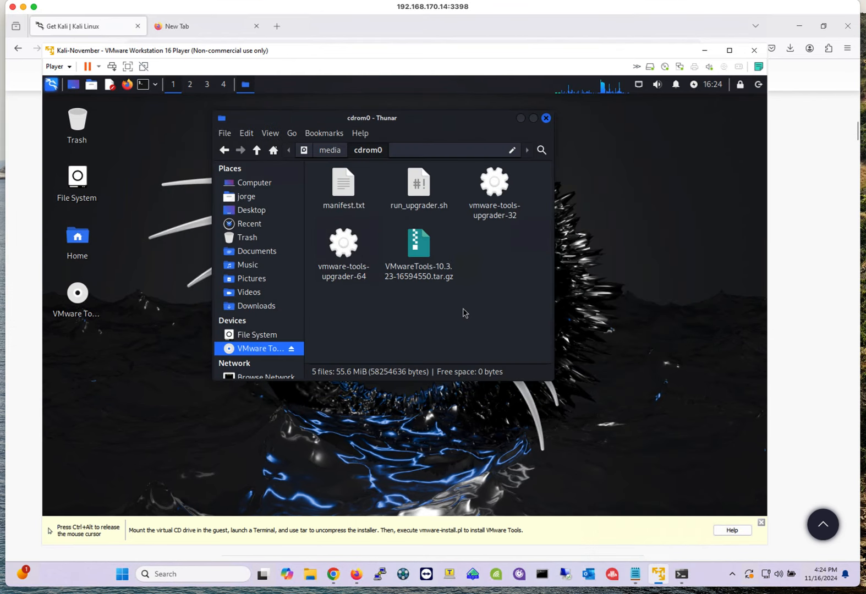
- Extract the VMware Tools tar.gz archive from the CD to the Desktop with all files
{"action": "right_click", "coordinate": [423, 252]}
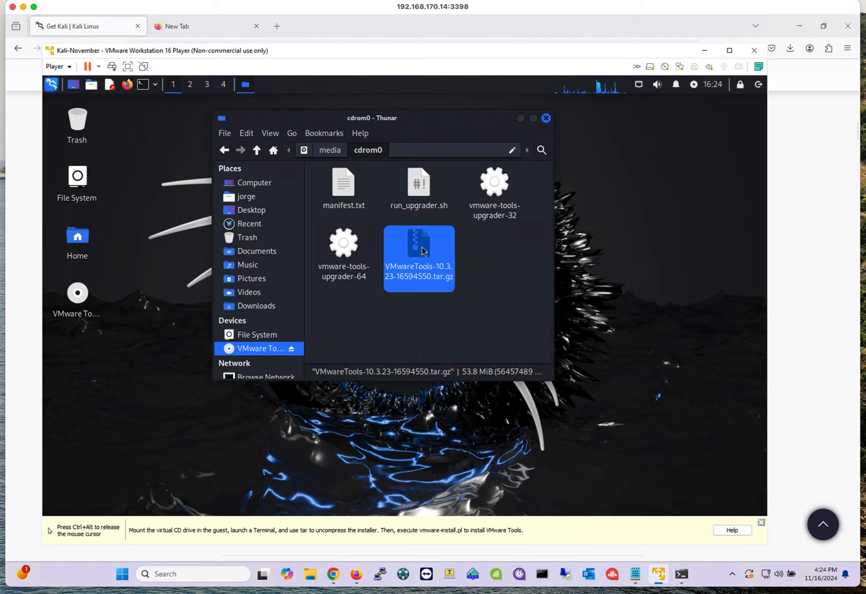
{"action": "left_click", "coordinate": [396, 312]}
{"action": "right_click", "coordinate": [423, 245]}
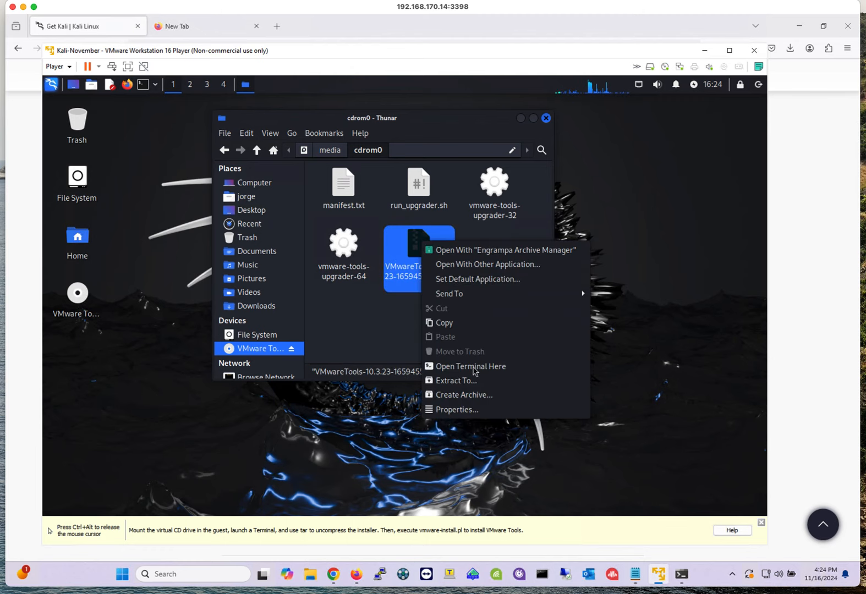
{"action": "left_click", "coordinate": [477, 380]}
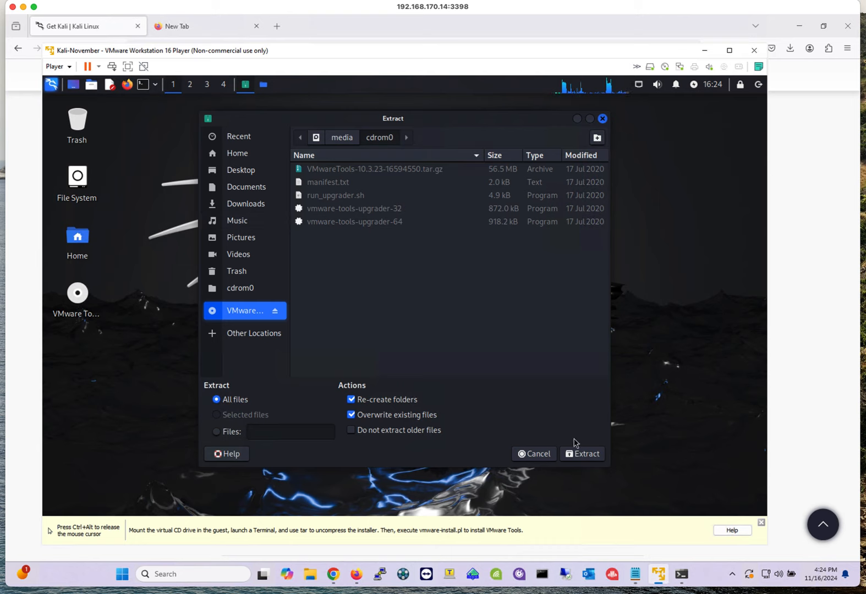
{"action": "left_click", "coordinate": [246, 175]}
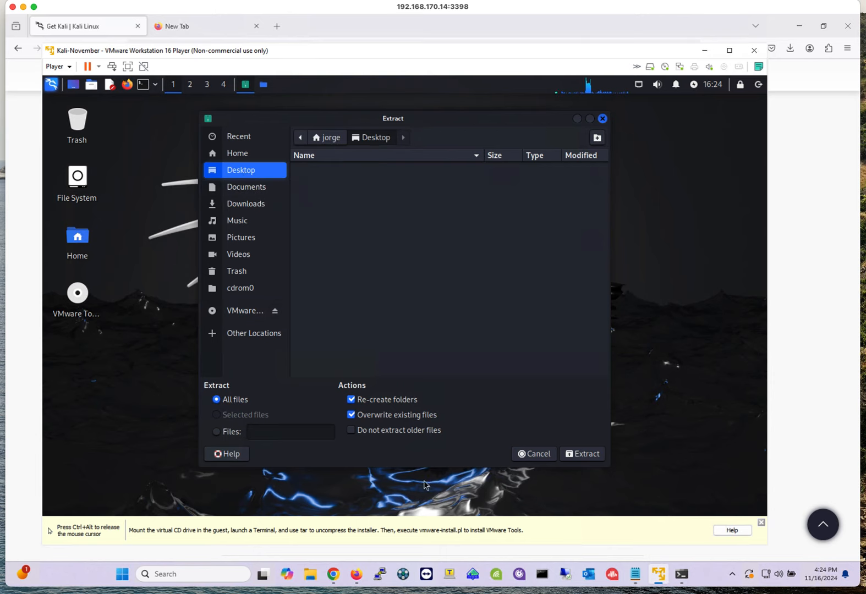
{"action": "left_click", "coordinate": [583, 454]}
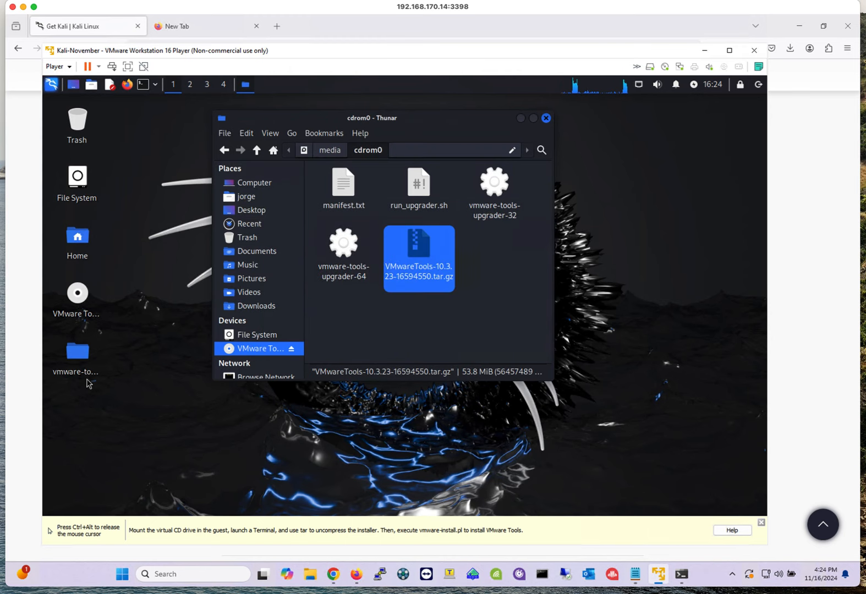
- Open the VMware Tools archive in Engrampa Archive Manager and move its window beside the file manager
{"action": "left_click", "coordinate": [76, 358]}
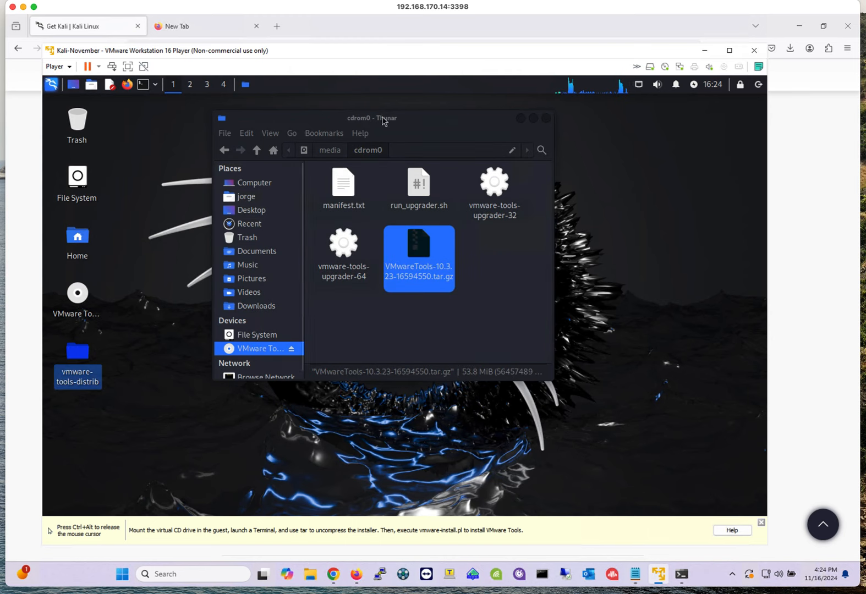
{"action": "left_click_drag", "start_coordinate": [438, 119], "coordinate": [527, 125]}
{"action": "left_click", "coordinate": [551, 285]}
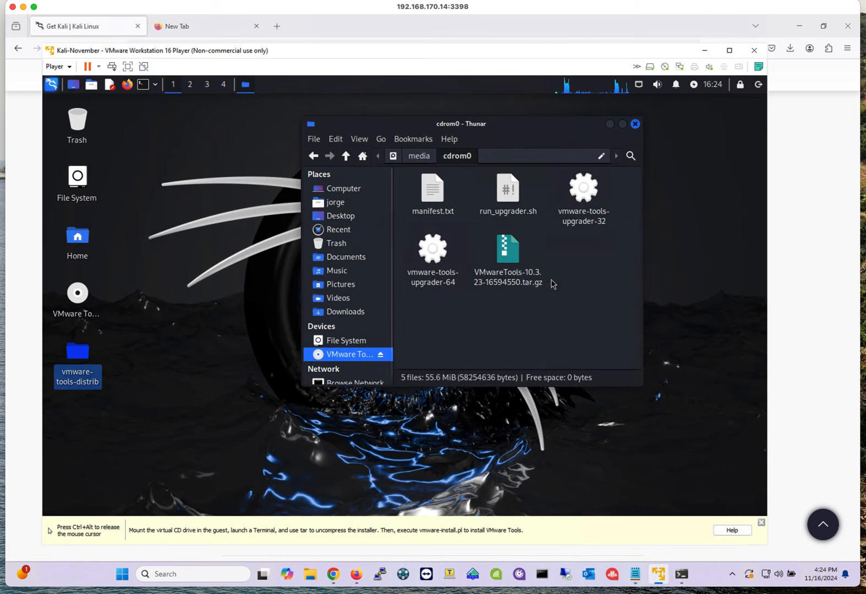
{"action": "left_click", "coordinate": [507, 251]}
{"action": "right_click", "coordinate": [506, 251]}
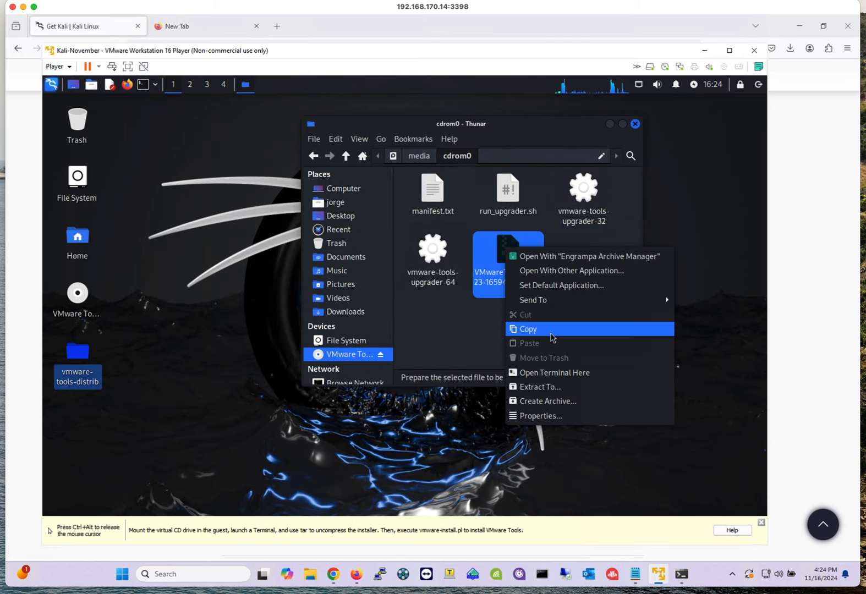
{"action": "left_click", "coordinate": [538, 257]}
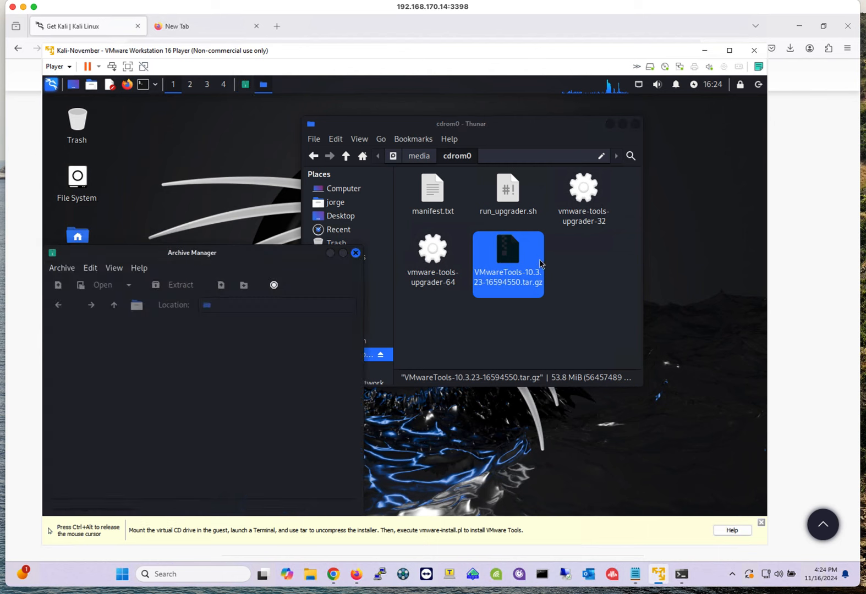
{"action": "left_click_drag", "start_coordinate": [168, 259], "coordinate": [515, 201]}
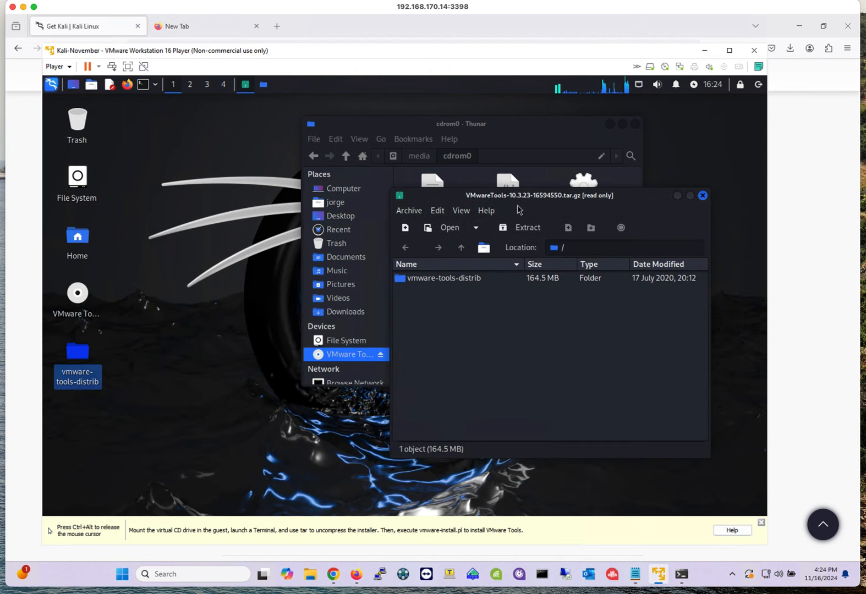
- Open the INSTALL file inside the archive's vmware-tools-distrib folder in Mousepad and reposition the editor window
{"action": "left_click", "coordinate": [445, 281]}
{"action": "right_click", "coordinate": [445, 282]}
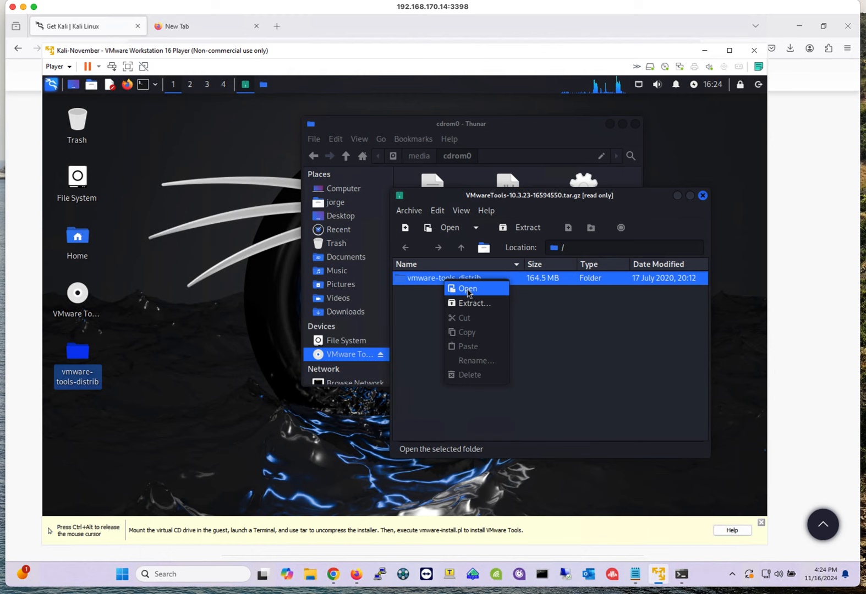
{"action": "left_click", "coordinate": [468, 290]}
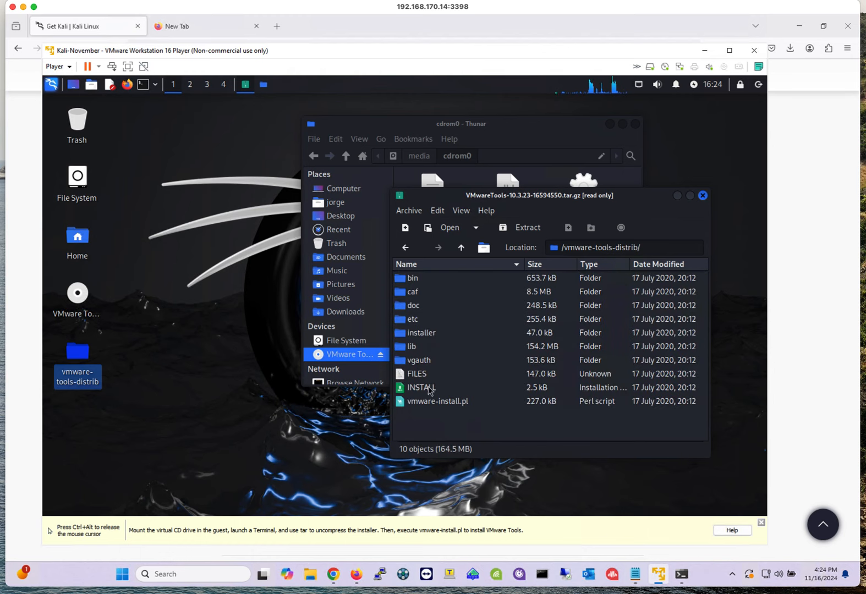
{"action": "right_click", "coordinate": [429, 389]}
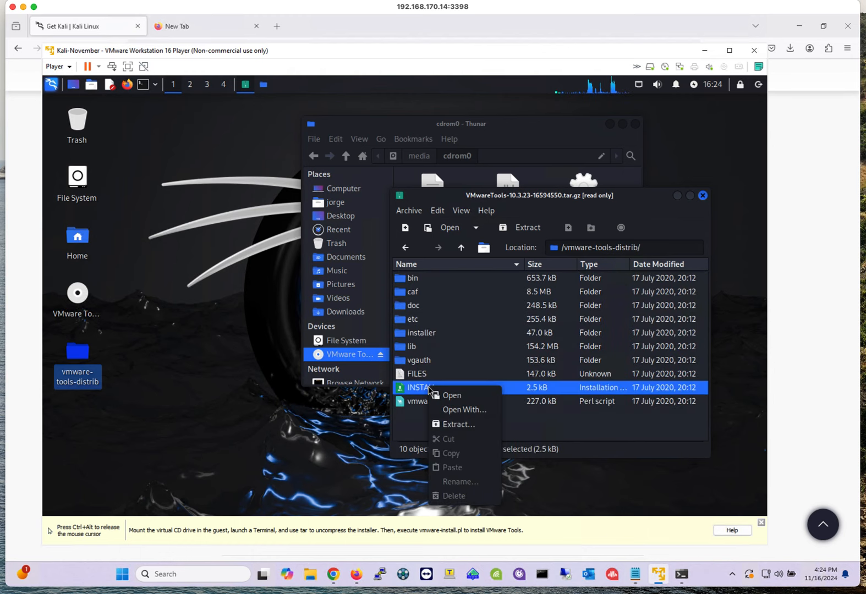
{"action": "left_click", "coordinate": [459, 396]}
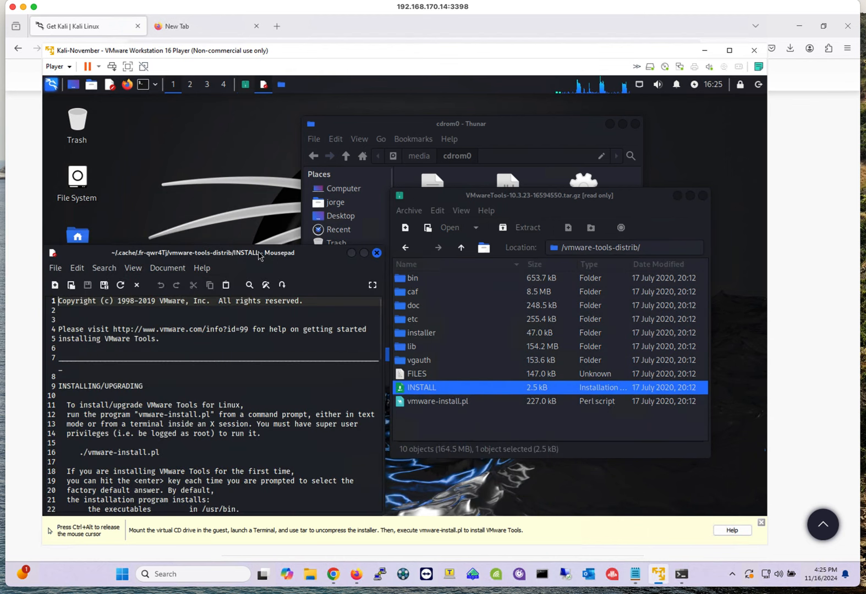
{"action": "left_click_drag", "start_coordinate": [253, 256], "coordinate": [467, 201]}
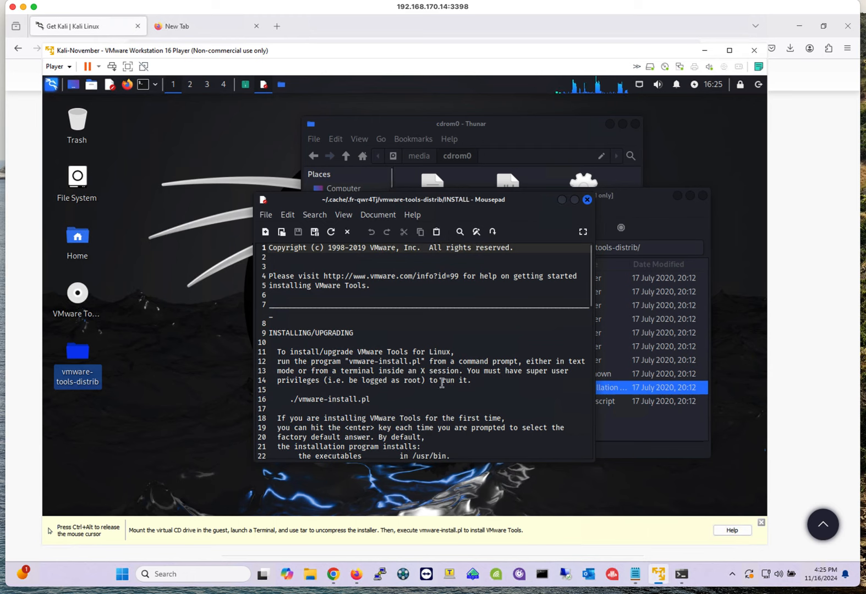
{"action": "left_click_drag", "start_coordinate": [370, 399], "coordinate": [291, 399]}
{"action": "right_click", "coordinate": [301, 400]}
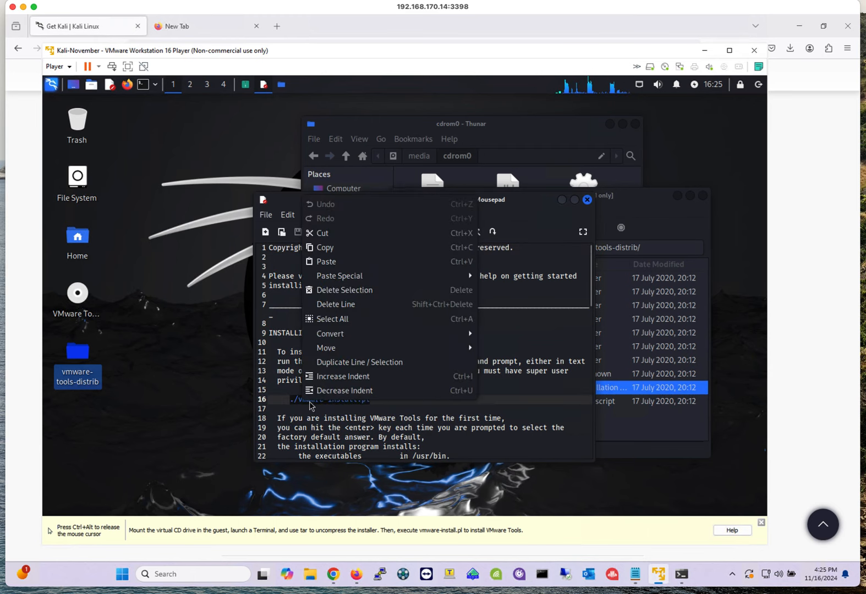
{"action": "left_click", "coordinate": [334, 233]}
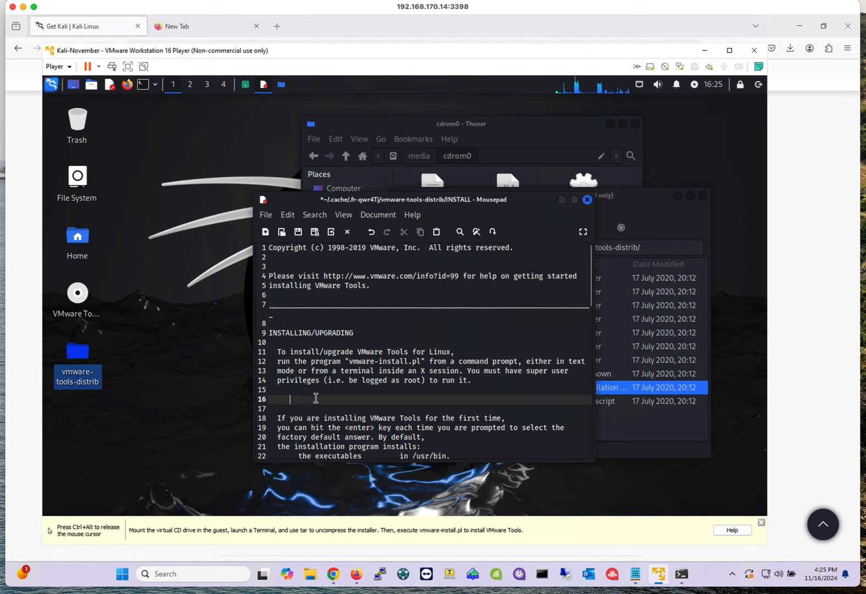
{"action": "right_click", "coordinate": [315, 397]}
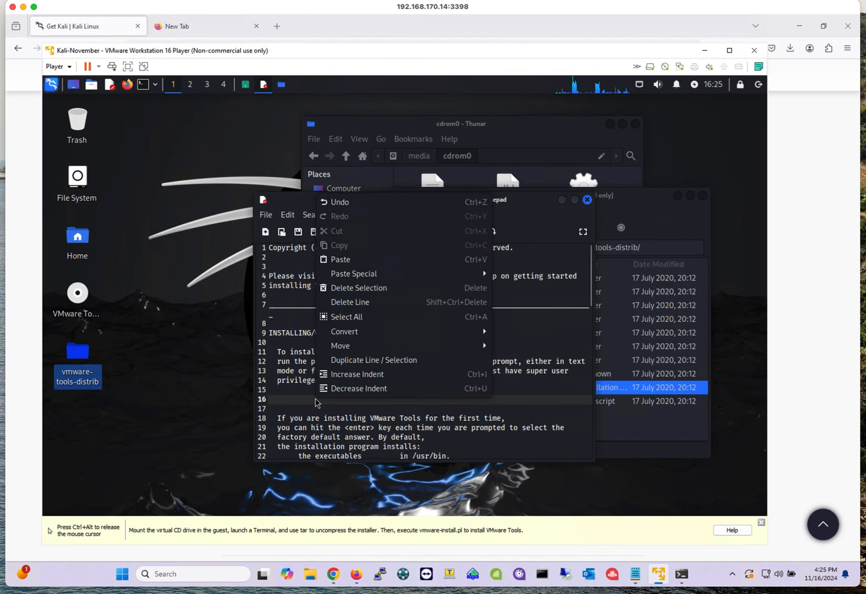
{"action": "left_click", "coordinate": [352, 260]}
- Copy the ./vmware-install.pl command from line 16 of the INSTALL file
{"action": "left_click", "coordinate": [308, 391]}
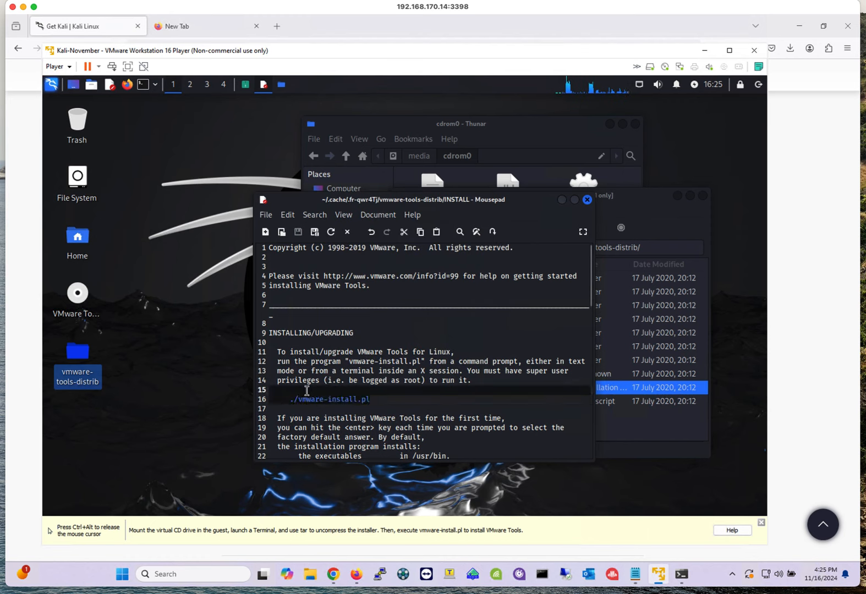
{"action": "left_click_drag", "start_coordinate": [298, 394], "coordinate": [291, 398]}
{"action": "right_click", "coordinate": [314, 400]}
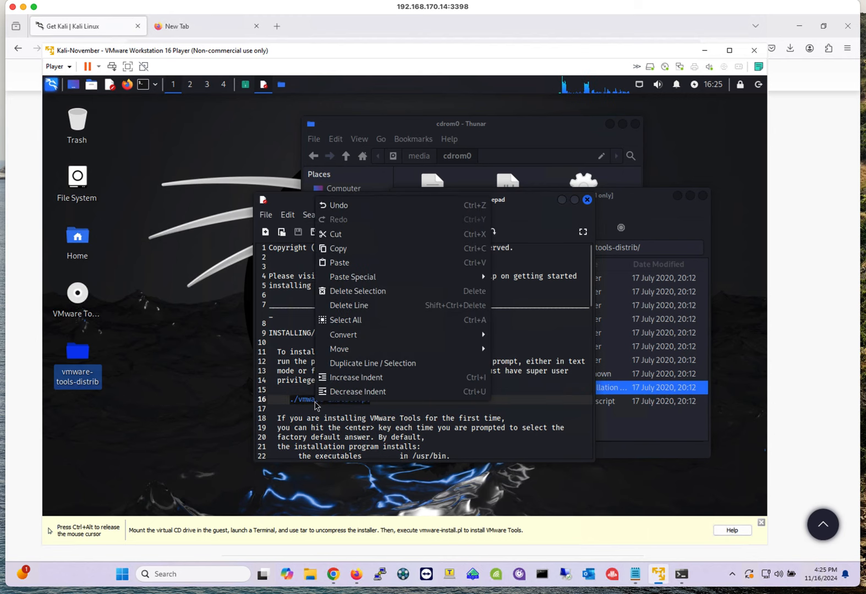
{"action": "left_click", "coordinate": [350, 249]}
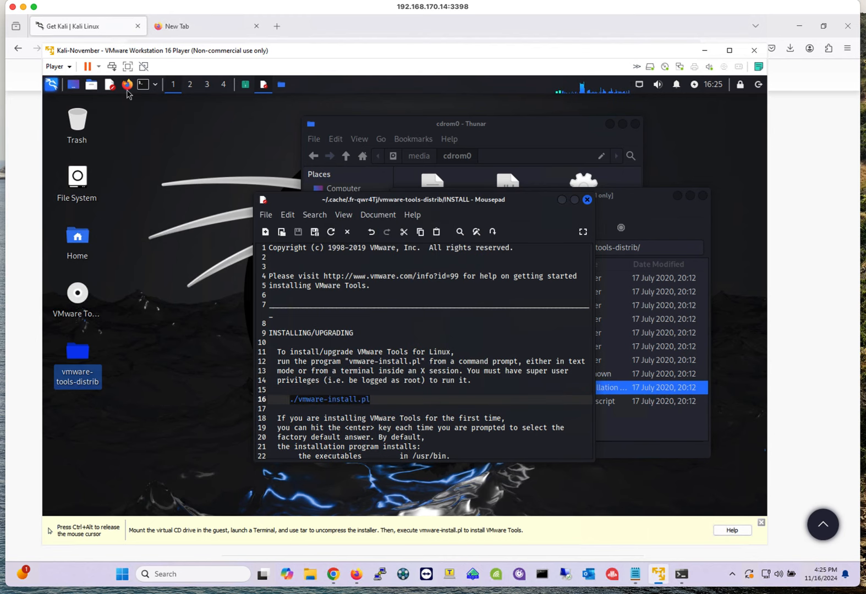
- Change the desktop Appearance style to Adwaita through the Settings Manager and close it
{"action": "left_click", "coordinate": [149, 150]}
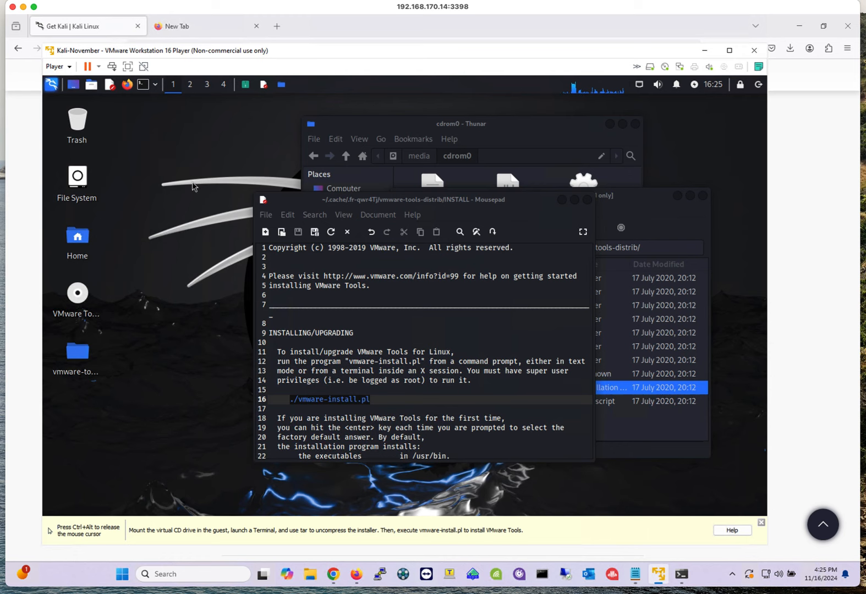
{"action": "left_click", "coordinate": [54, 88]}
{"action": "left_click", "coordinate": [89, 240]}
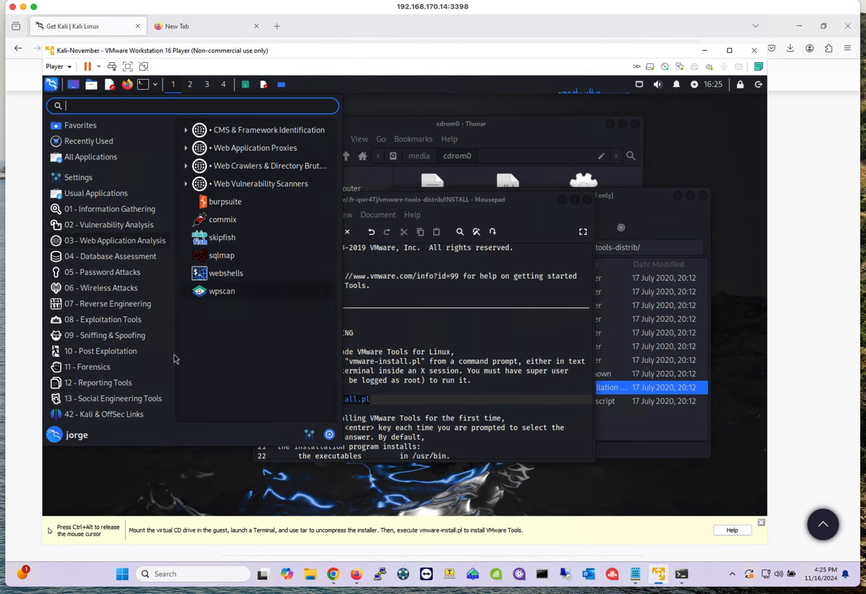
{"action": "mouse_move", "coordinate": [136, 275]}
{"action": "left_click", "coordinate": [310, 435]}
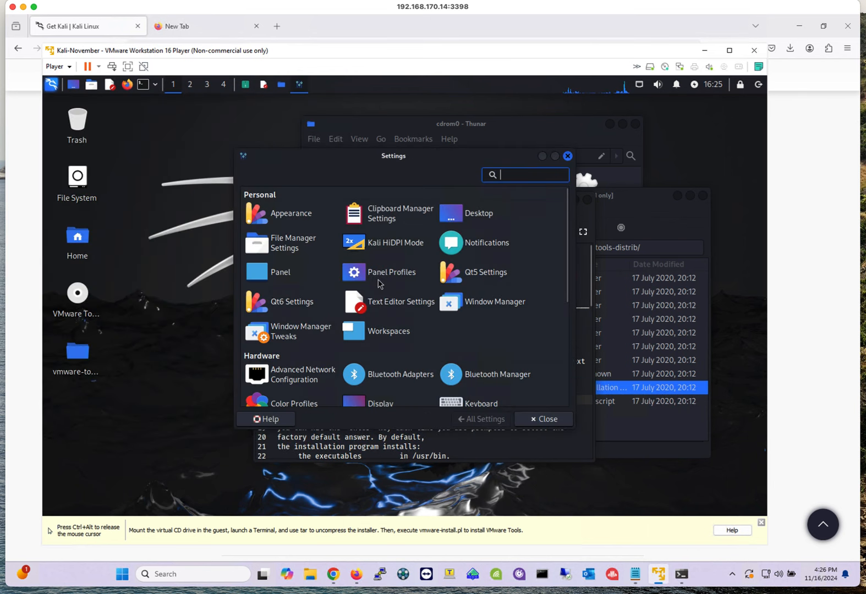
{"action": "left_click", "coordinate": [278, 219]}
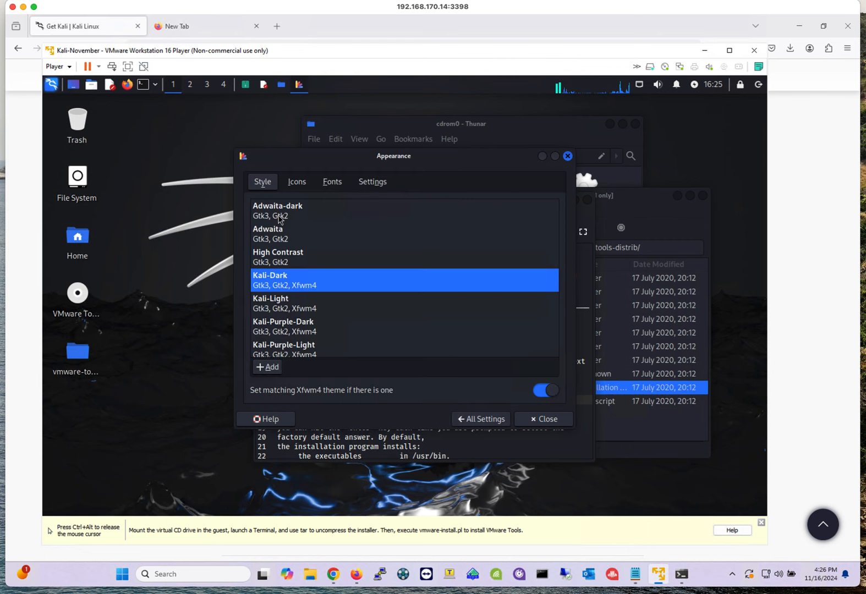
{"action": "left_click", "coordinate": [280, 234]}
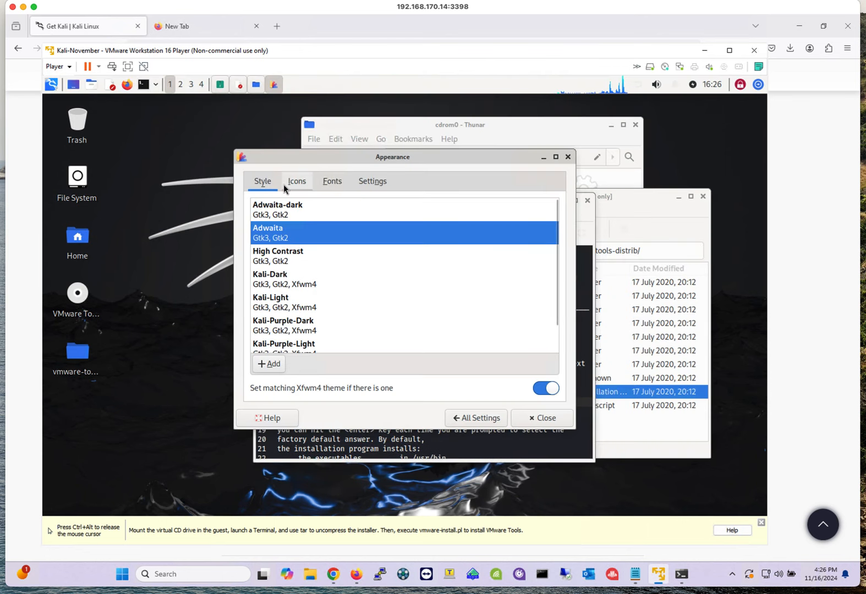
{"action": "left_click", "coordinate": [543, 419]}
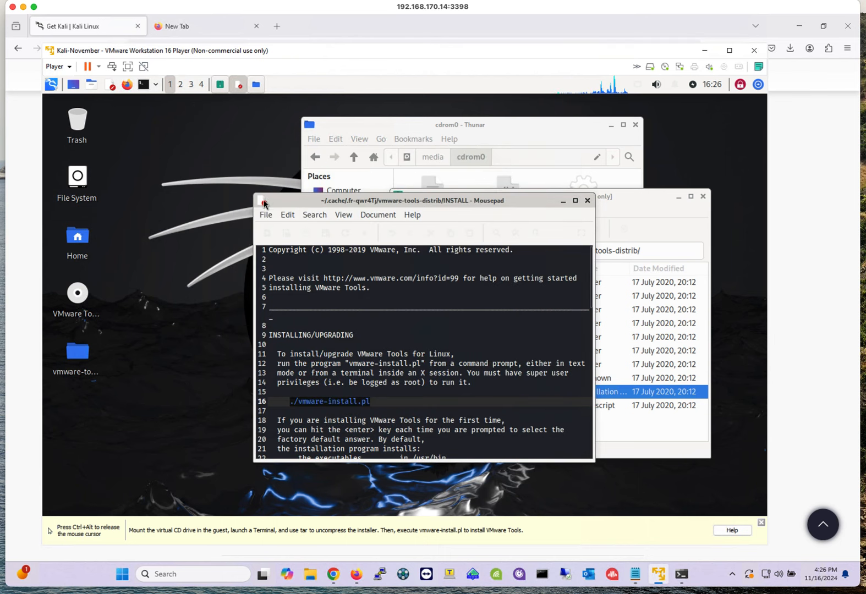
- Open a terminal and list the home directory contents
{"action": "left_click", "coordinate": [142, 86]}
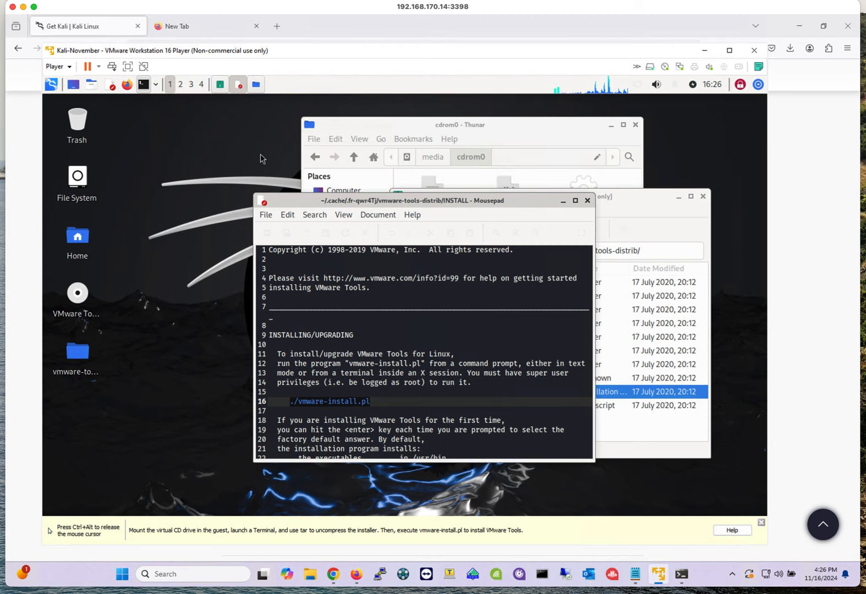
{"action": "left_click", "coordinate": [144, 85]}
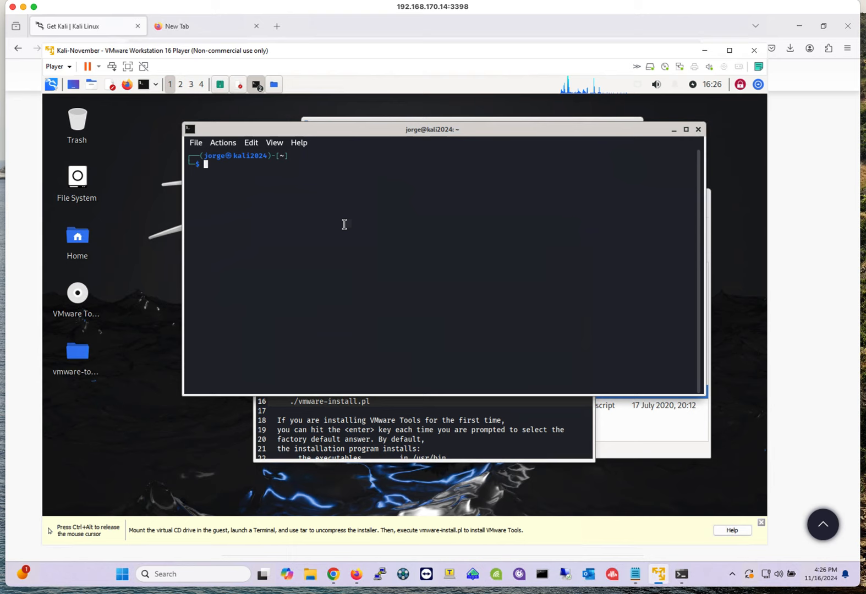
{"action": "type", "text": "ls"}
{"action": "key", "text": "Return"}
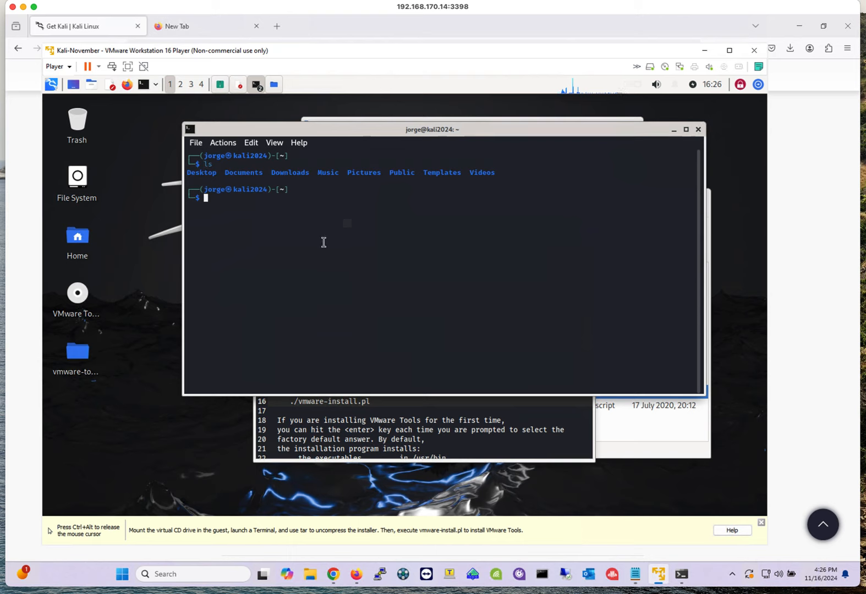
- Change into the Desktop directory and list its contents
{"action": "type", "text": "cd D"}
{"action": "key", "text": "Tab"}
{"action": "type", "text": "es"}
{"action": "key", "text": "Tab"}
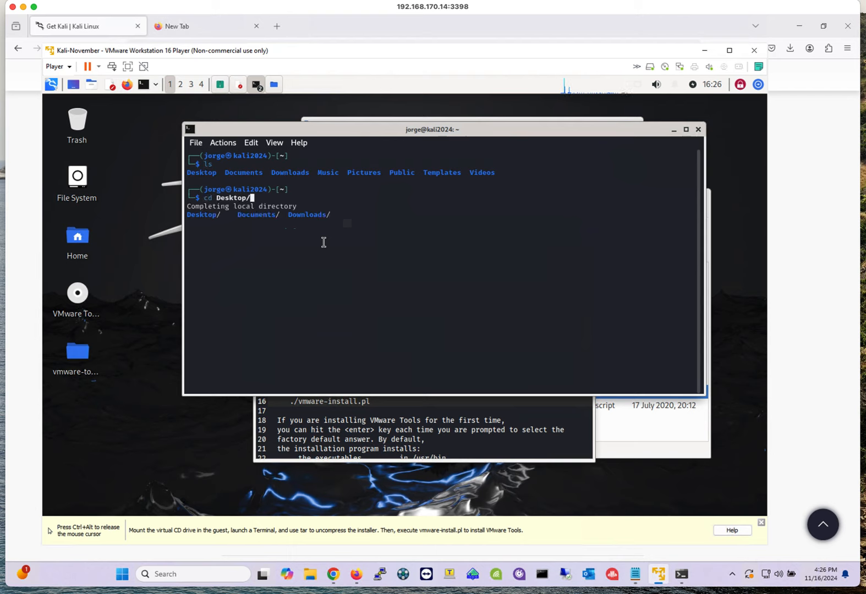
{"action": "key", "text": "Return"}
{"action": "type", "text": "ls"}
{"action": "key", "text": "Return"}
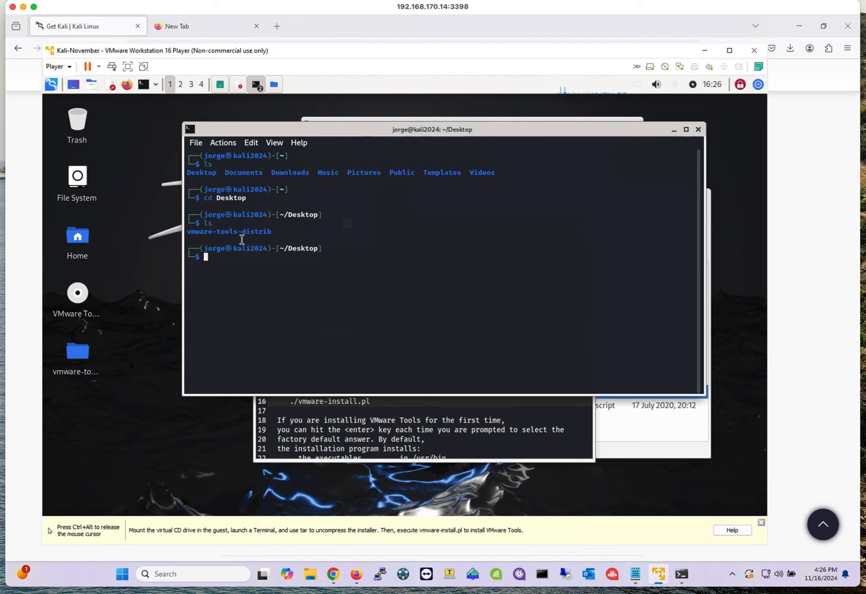
- Change into the vmware-tools-distrib directory on the Desktop
{"action": "left_click_drag", "start_coordinate": [297, 232], "coordinate": [187, 232]}
{"action": "left_click", "coordinate": [443, 238]}
{"action": "type", "text": "cd vm"}
{"action": "key", "text": "Tab"}
{"action": "key", "text": "Return"}
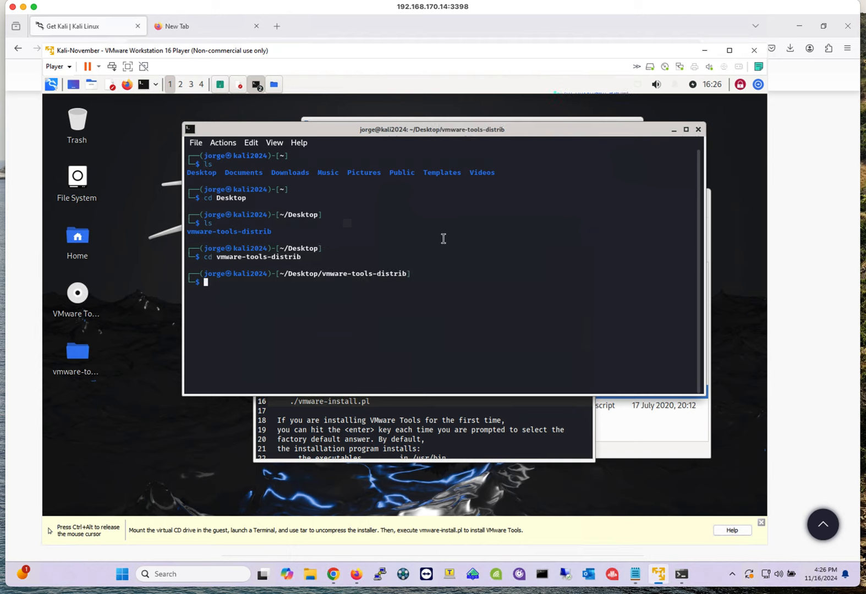
- List the vmware-tools-distrib directory contents and select the vmware-install.pl file name
{"action": "type", "text": "ls"}
{"action": "key", "text": "Return"}
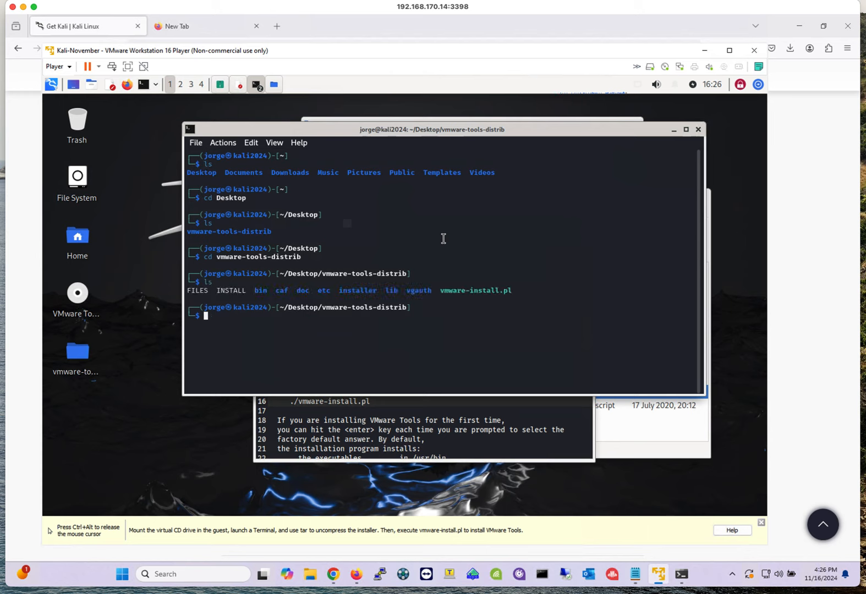
{"action": "left_click_drag", "start_coordinate": [515, 292], "coordinate": [444, 292]}
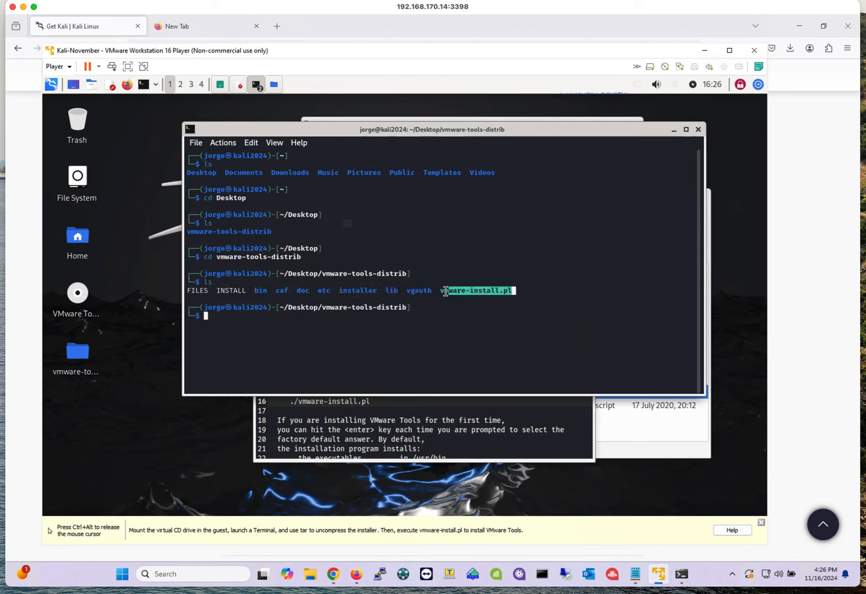
- Paste ./vmware-install.pl at the prompt and run it in the vmware-tools-distrib directory
{"action": "left_click", "coordinate": [245, 322]}
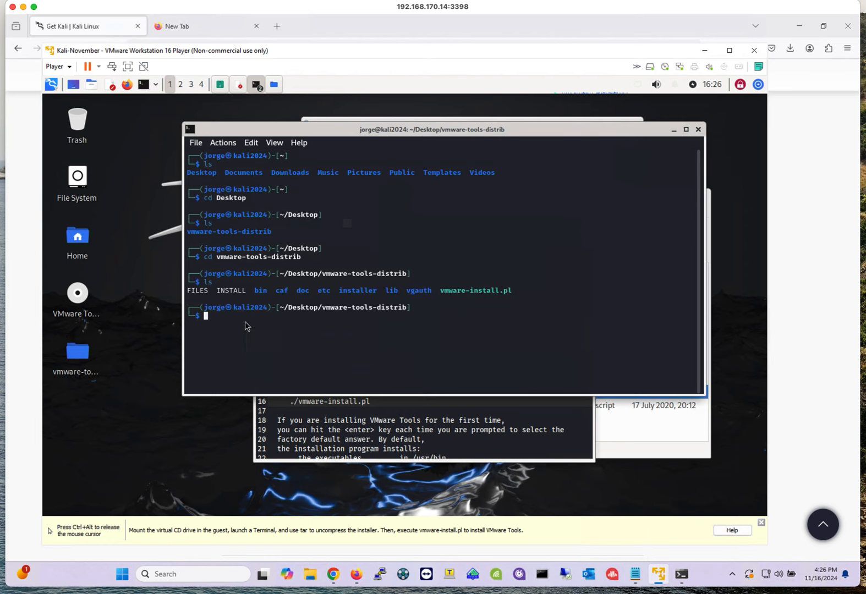
{"action": "right_click", "coordinate": [244, 319]}
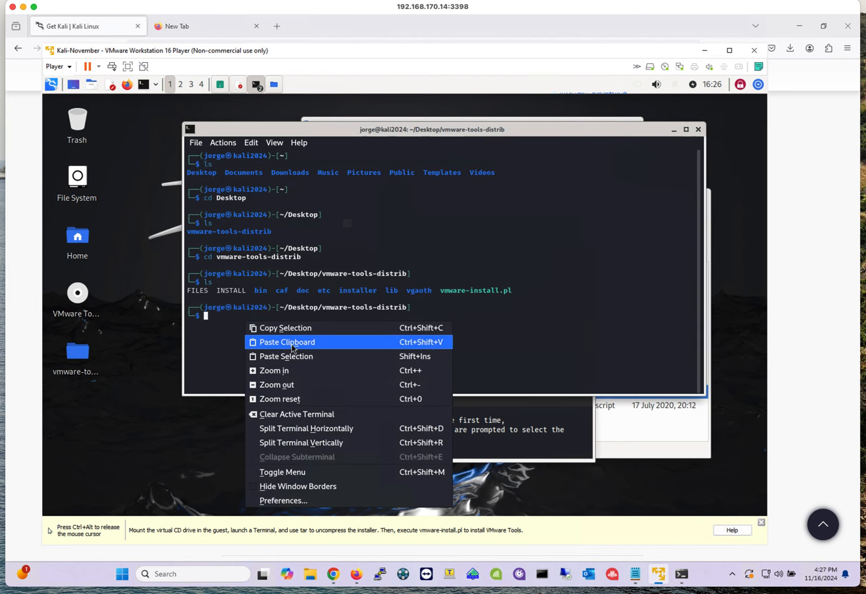
{"action": "left_click", "coordinate": [290, 342]}
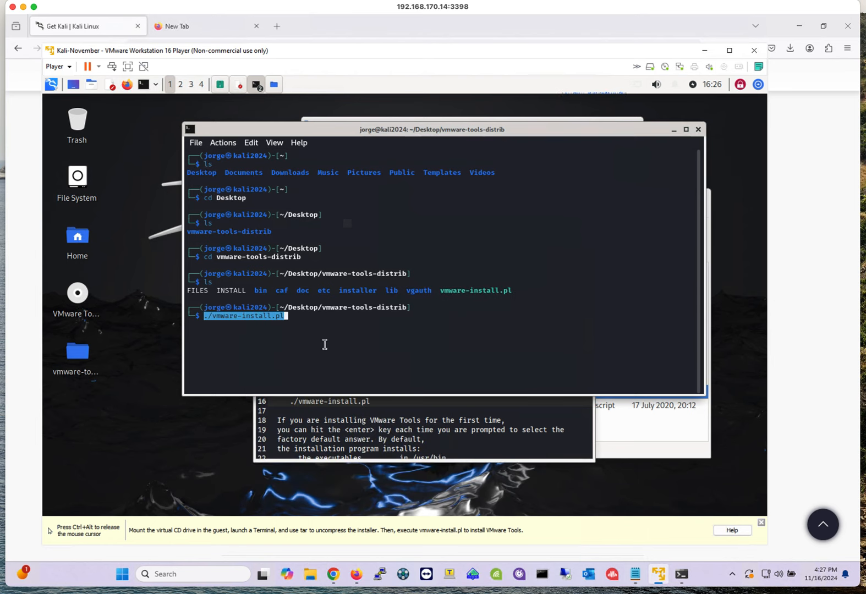
{"action": "key", "text": "Return"}
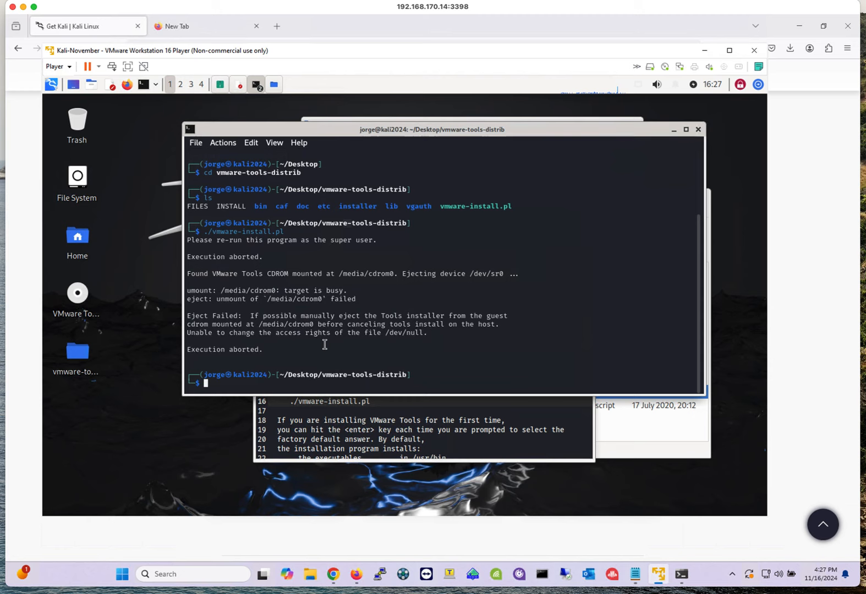
- Recall the installer command, prefix it with sudo, run it and enter the account password
{"action": "key", "text": "Up"}
{"action": "key", "text": "Left"}
{"action": "key", "text": "Left"}
{"action": "key", "text": "Left"}
{"action": "key", "text": "Left"}
{"action": "key", "text": "Left"}
{"action": "key", "text": "Left"}
{"action": "key", "text": "Left"}
{"action": "key", "text": "Left"}
{"action": "key", "text": "Left"}
{"action": "key", "text": "Left"}
{"action": "key", "text": "Left"}
{"action": "key", "text": "Left"}
{"action": "key", "text": "Left"}
{"action": "key", "text": "Left"}
{"action": "key", "text": "Left"}
{"action": "key", "text": "Left"}
{"action": "key", "text": "Left"}
{"action": "key", "text": "Left"}
{"action": "key", "text": "Left"}
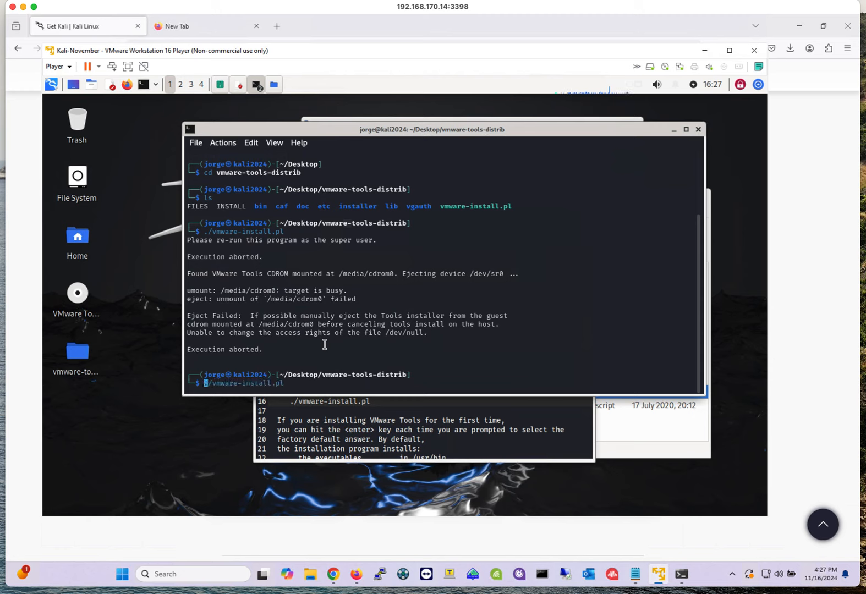
{"action": "type", "text": "sudo"}
{"action": "key", "text": "Return"}
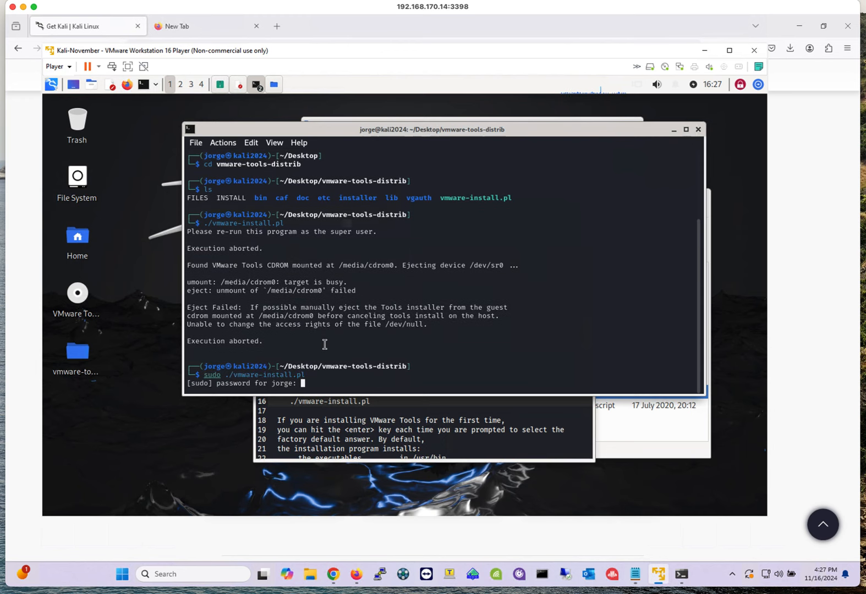
{"action": "key", "text": "Return"}
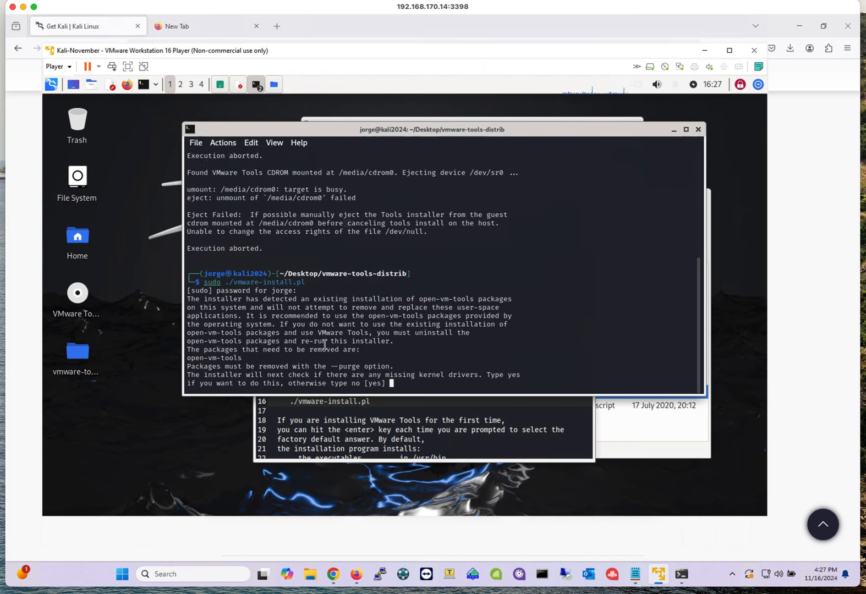
- Answer yes to the kernel driver check and accept the default binary, init, init script, daemon and library directories
{"action": "type", "text": "yes"}
{"action": "key", "text": "Return"}
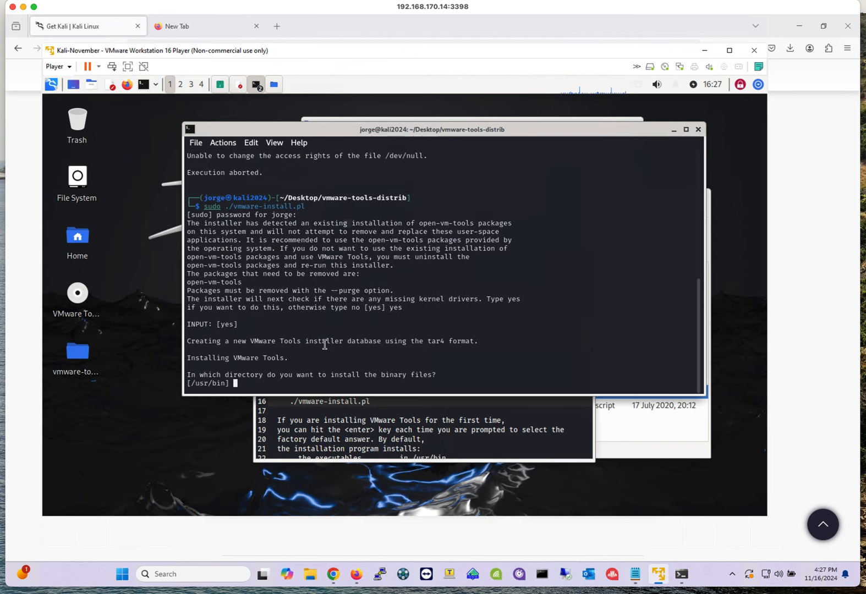
{"action": "key", "text": "Return"}
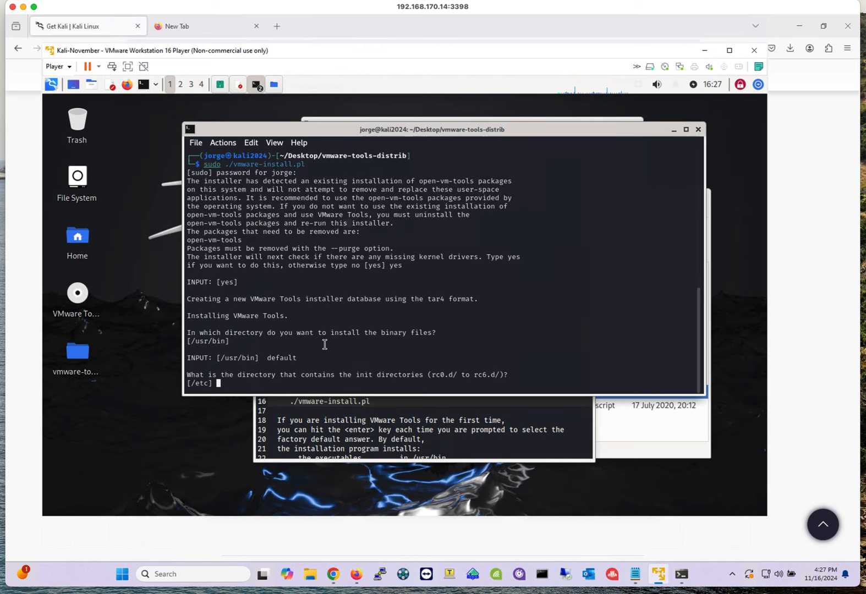
{"action": "key", "text": "Return"}
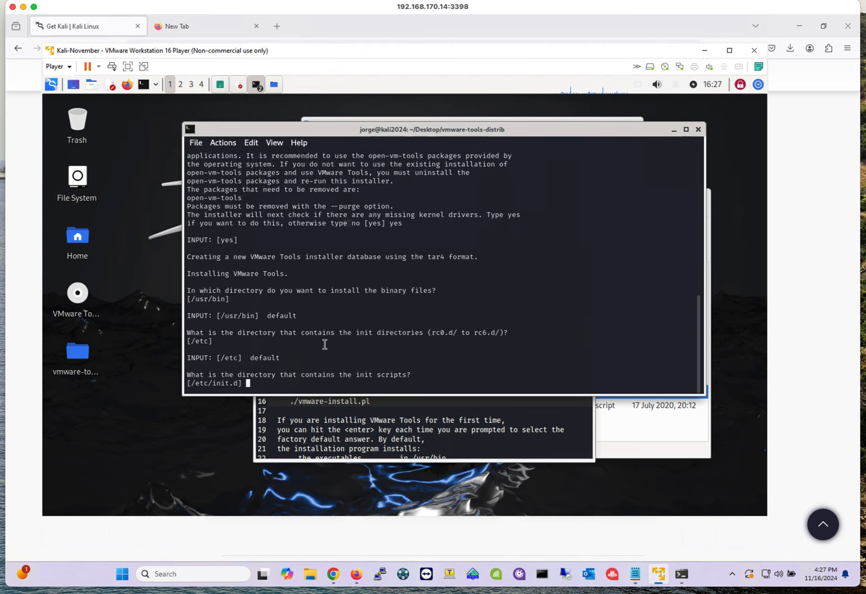
{"action": "key", "text": "Return"}
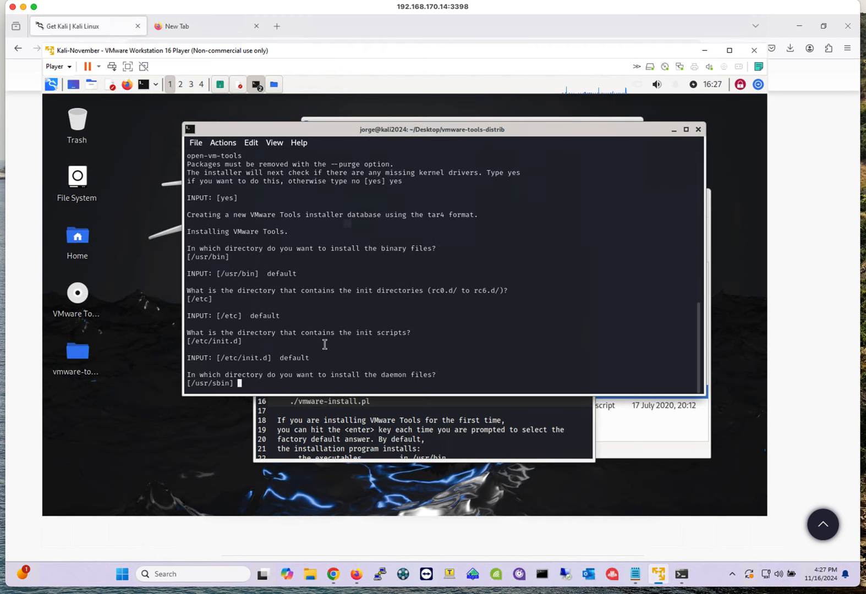
{"action": "key", "text": "Return"}
{"action": "key", "text": "Return"}
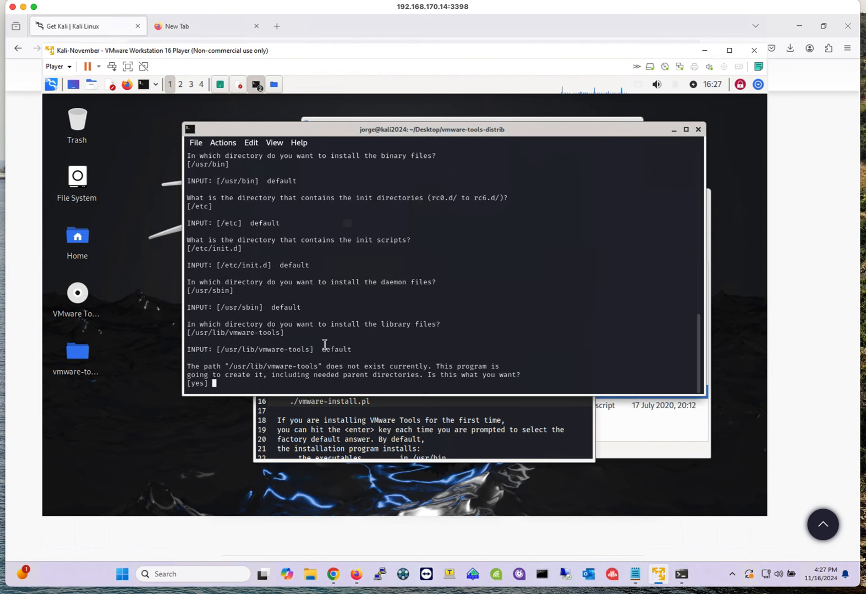
- Confirm creating the library and documentation directories, accept running the configuration, and keep the existing vmware-hgfsclient
{"action": "type", "text": "yes"}
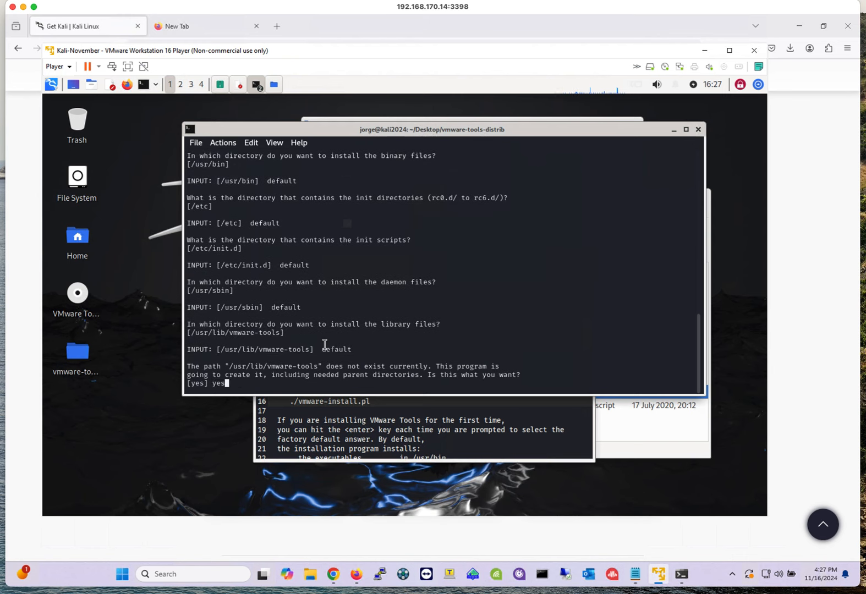
{"action": "key", "text": "Return"}
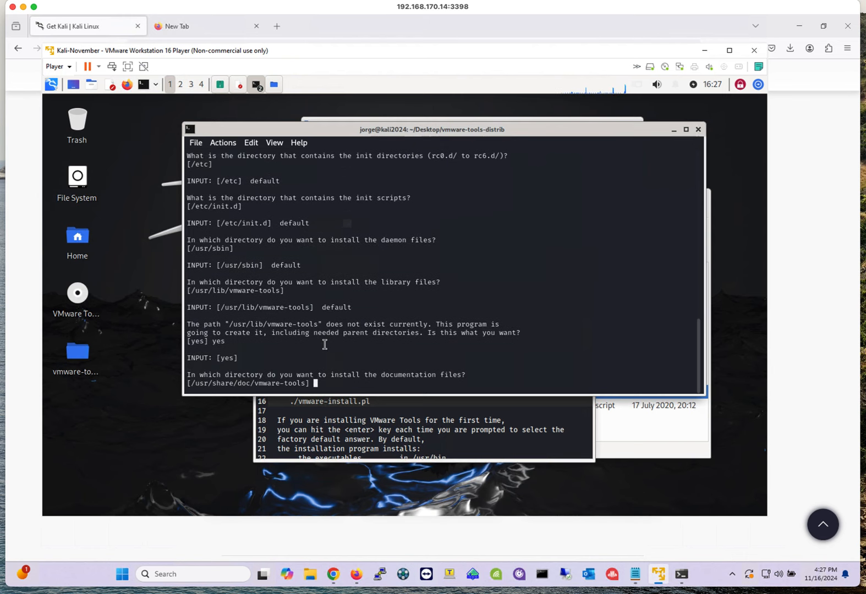
{"action": "key", "text": "Return"}
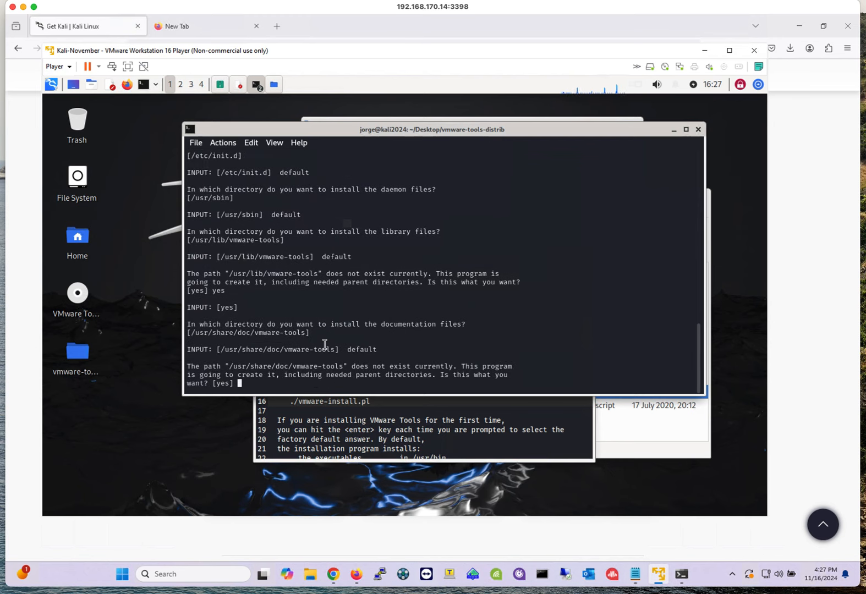
{"action": "key", "text": "Return"}
{"action": "key", "text": "Return"}
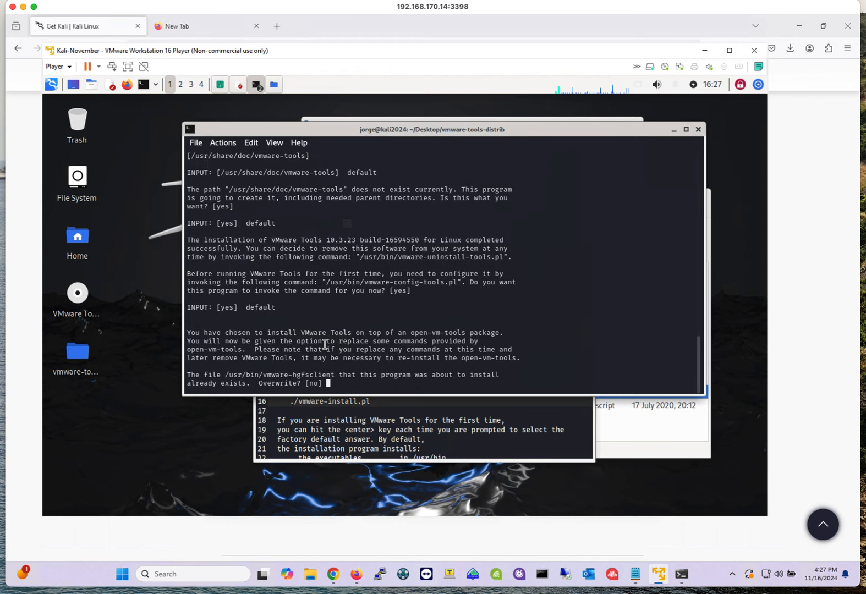
{"action": "key", "text": "Return"}
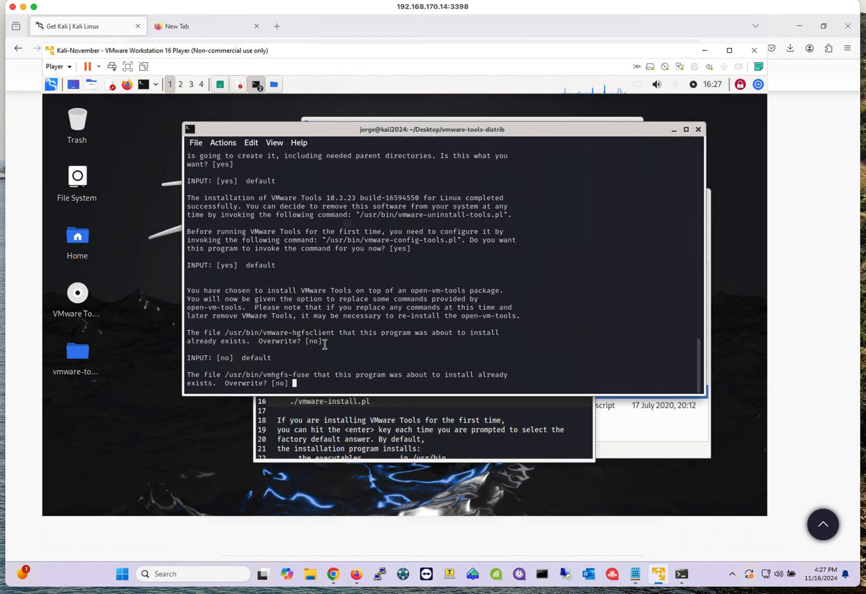
- Answer no to overwriting vmhgfs-fuse and let the VMware Tools configuration finish
{"action": "type", "text": "no"}
{"action": "key", "text": "Return"}
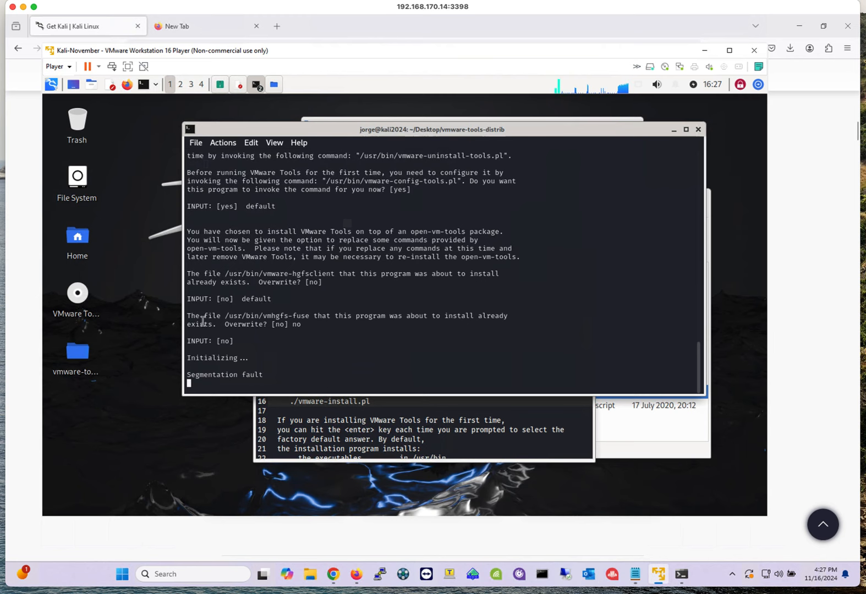
{"action": "mouse_move", "coordinate": [333, 574]}
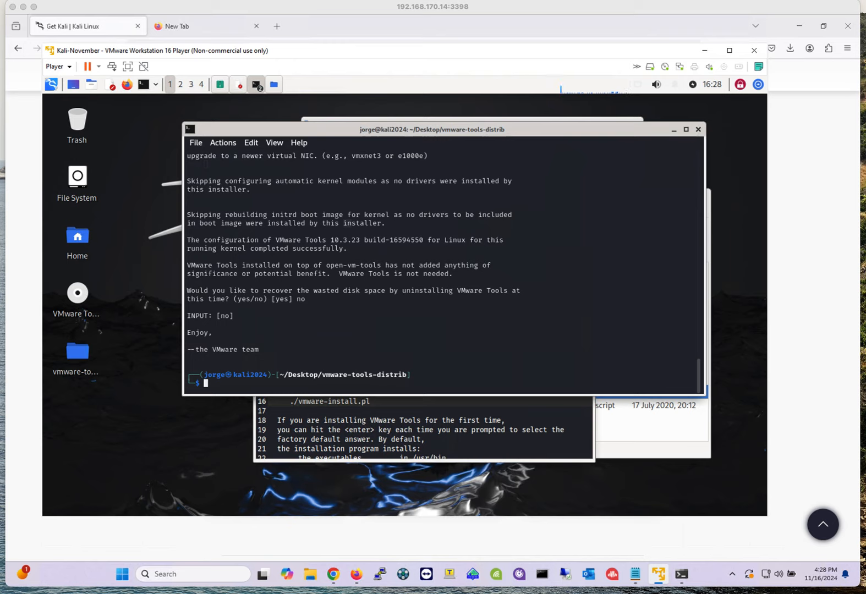
- Close the terminals, the INSTALL text editor, the archive manager and the cdrom0 file manager windows
{"action": "left_click", "coordinate": [699, 131]}
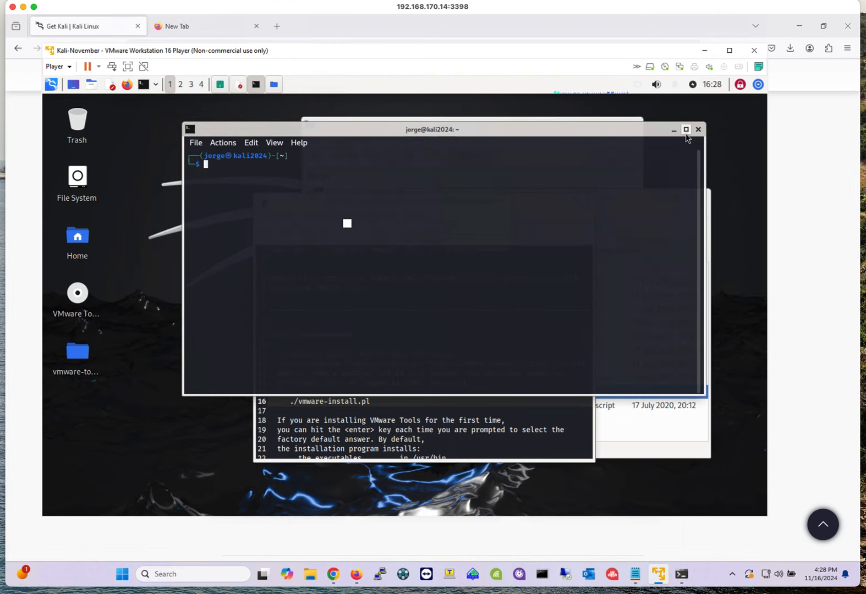
{"action": "left_click", "coordinate": [699, 130]}
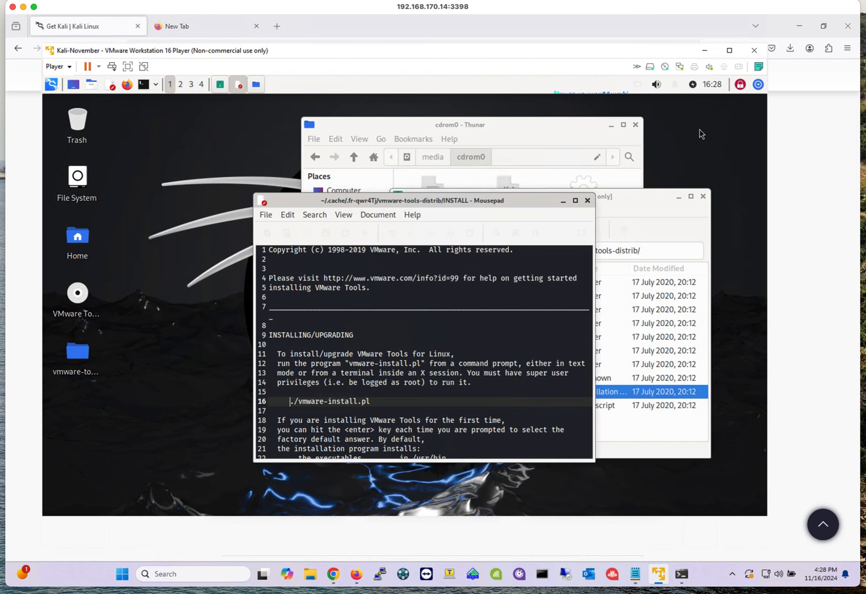
{"action": "left_click", "coordinate": [587, 201]}
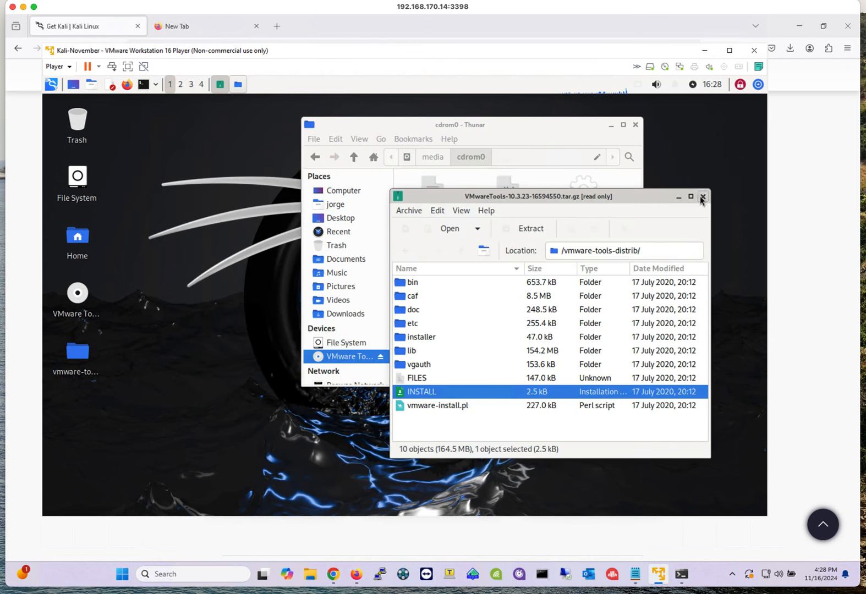
{"action": "left_click", "coordinate": [702, 197]}
{"action": "left_click", "coordinate": [636, 125]}
- Eject the VMware Tools disc from the desktop
{"action": "left_click", "coordinate": [92, 300]}
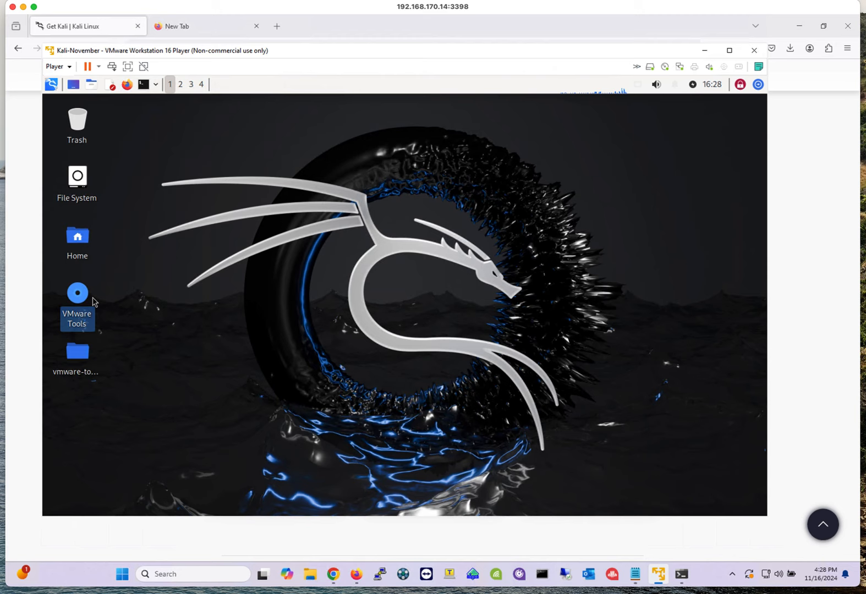
{"action": "right_click", "coordinate": [92, 300]}
{"action": "left_click", "coordinate": [130, 336]}
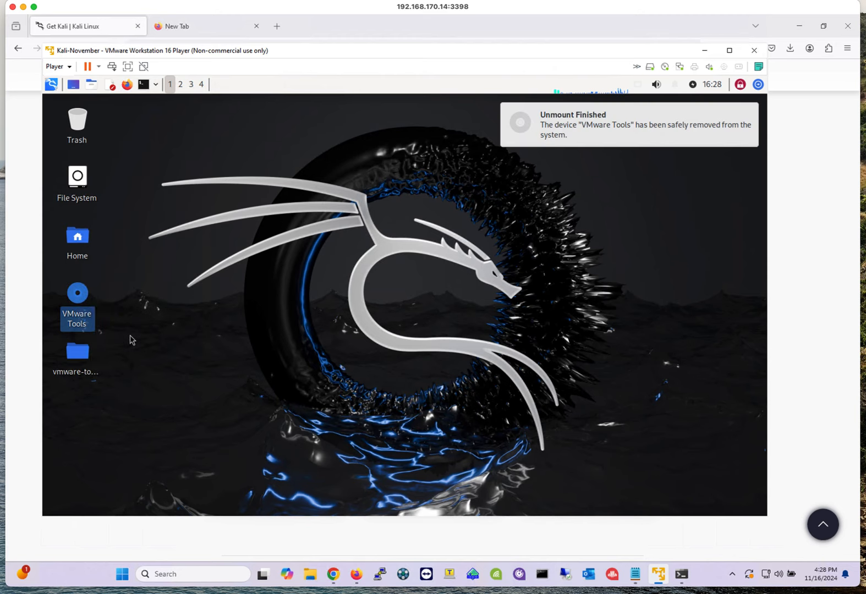
- Delete the vmware-tools-distrib folder from the desktop
{"action": "left_click", "coordinate": [76, 356]}
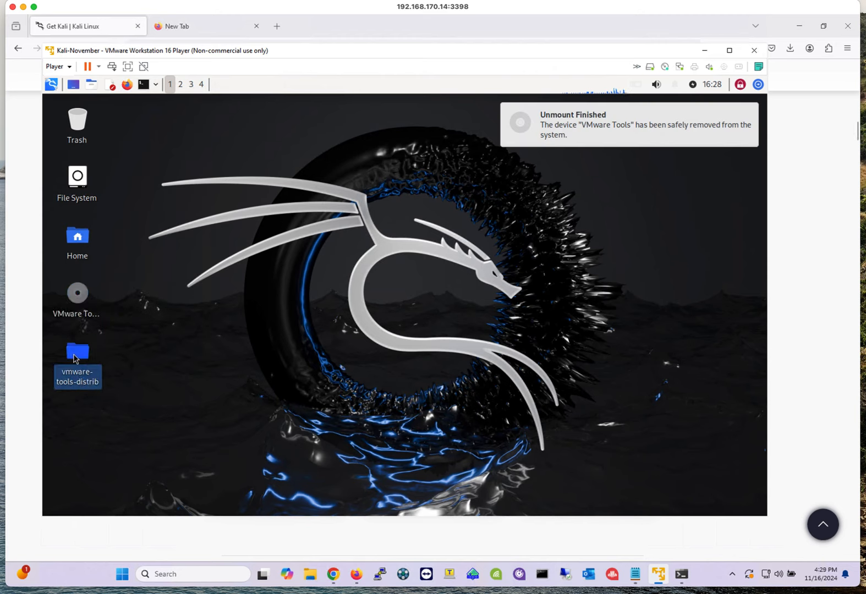
{"action": "right_click", "coordinate": [74, 358]}
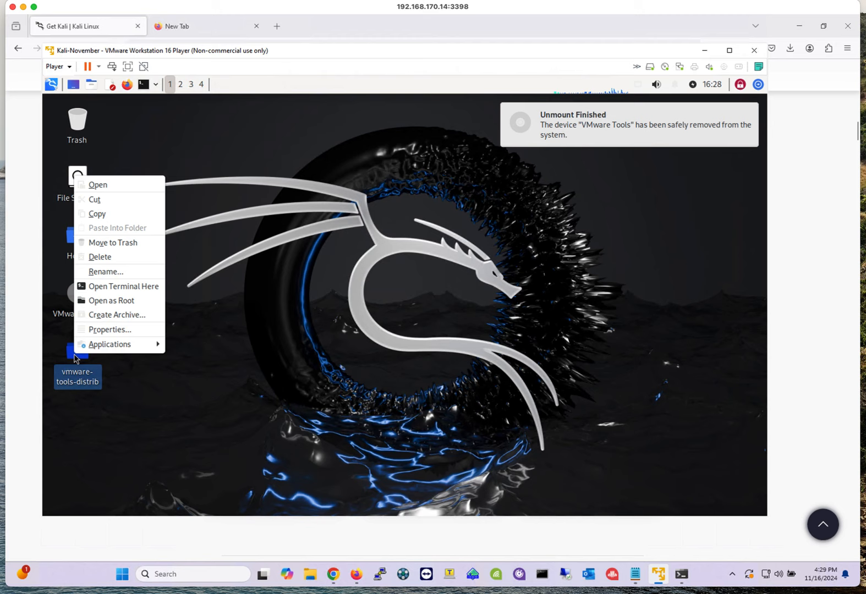
{"action": "left_click", "coordinate": [117, 256]}
{"action": "left_click", "coordinate": [447, 327]}
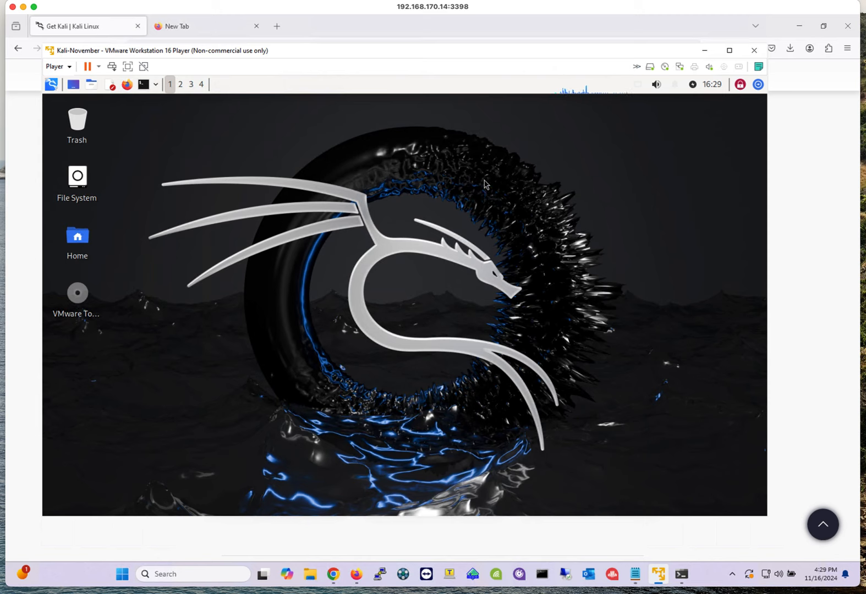
{"action": "left_click", "coordinate": [740, 85]}
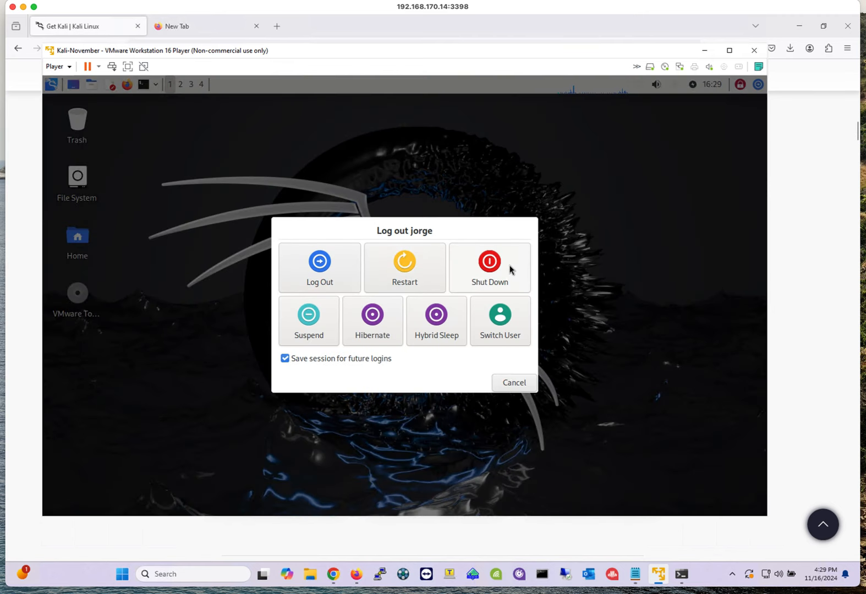
{"action": "left_click", "coordinate": [520, 385]}
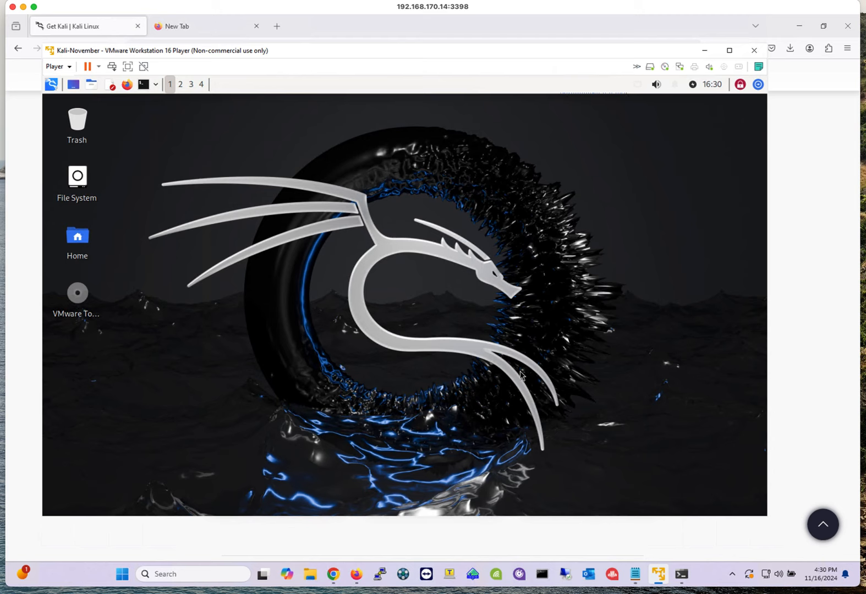
{"action": "mouse_move", "coordinate": [659, 574]}
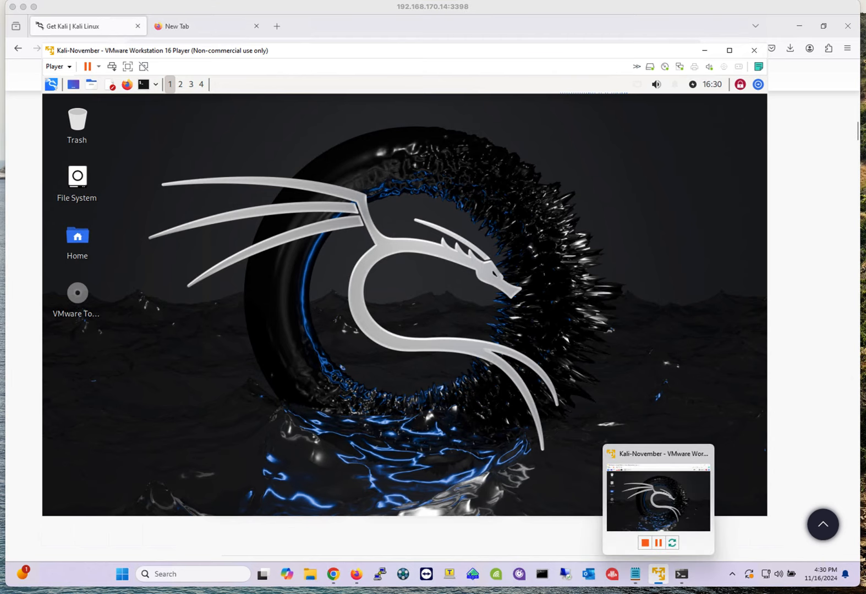